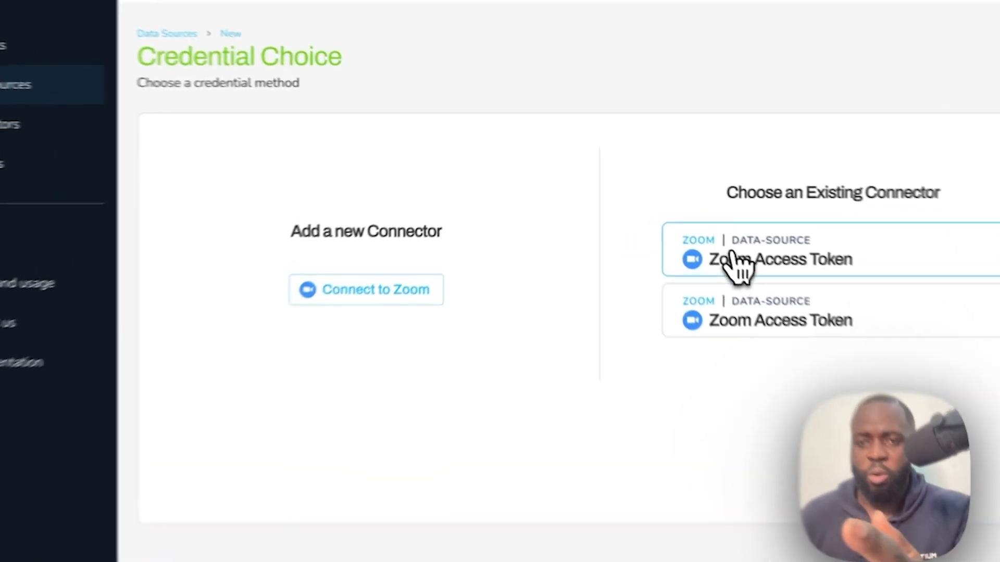
Create a Zoom data source named "Zoom Tutorial" using the first existing Zoom Access Token connector, and save and test it
left_click(707, 234)
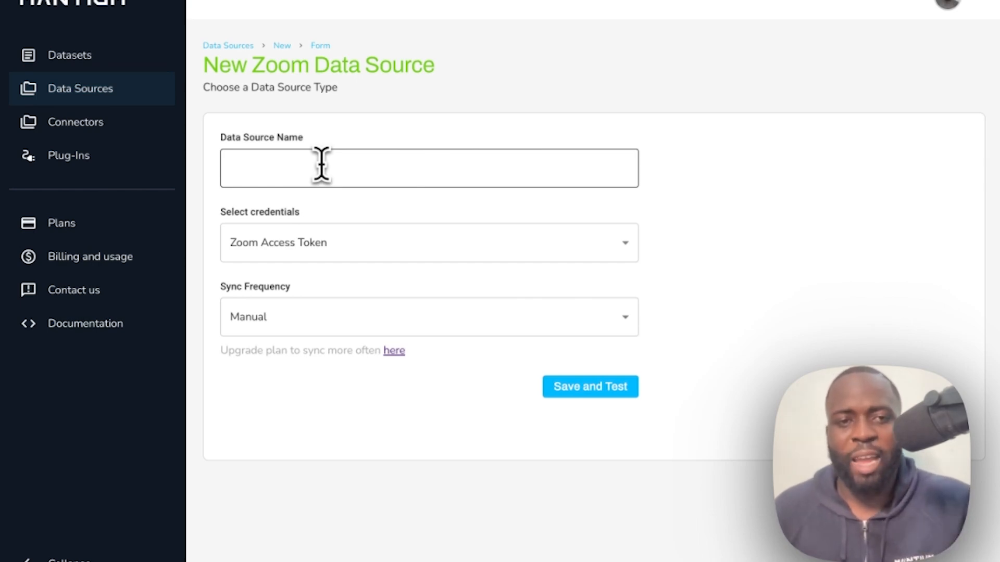
left_click(321, 164)
type("Zoom Tutorial")
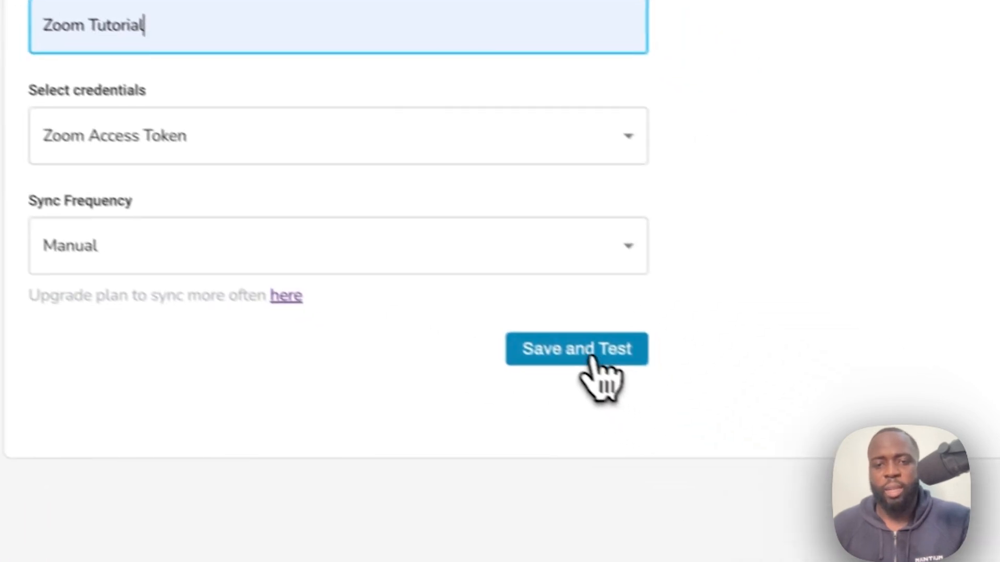
left_click(592, 356)
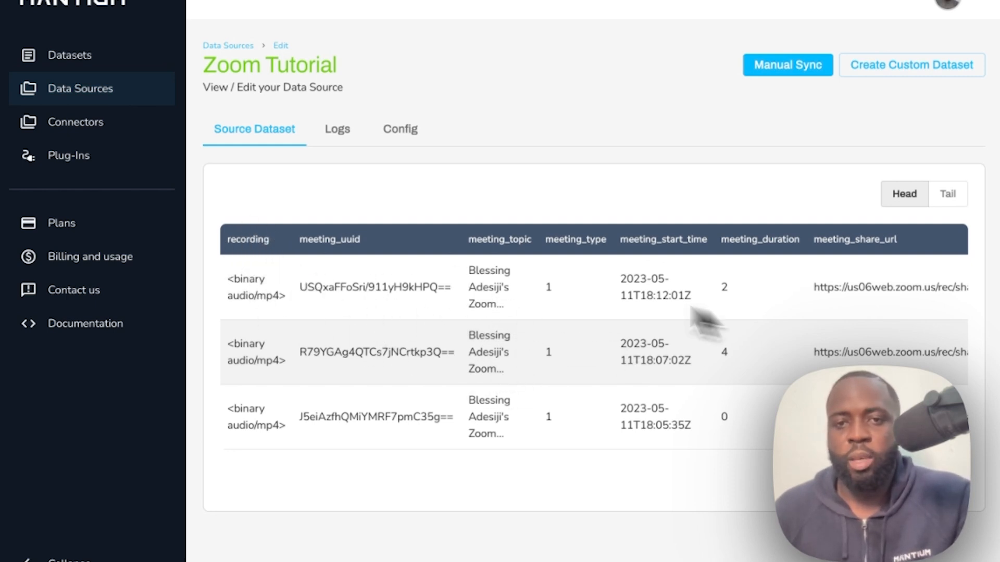
Look over the columns of the synced source data and create a custom dataset named "Zoom Dataset" from the Zoom Tutorial source
scroll(462, 291, "right", 15)
scroll(458, 307, "left", 1)
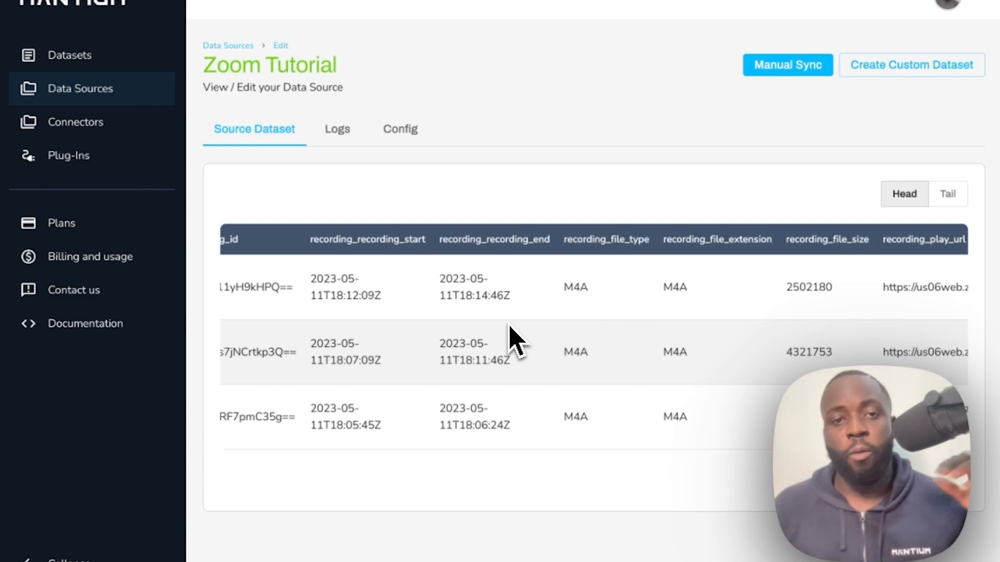
scroll(510, 326, "left", 10)
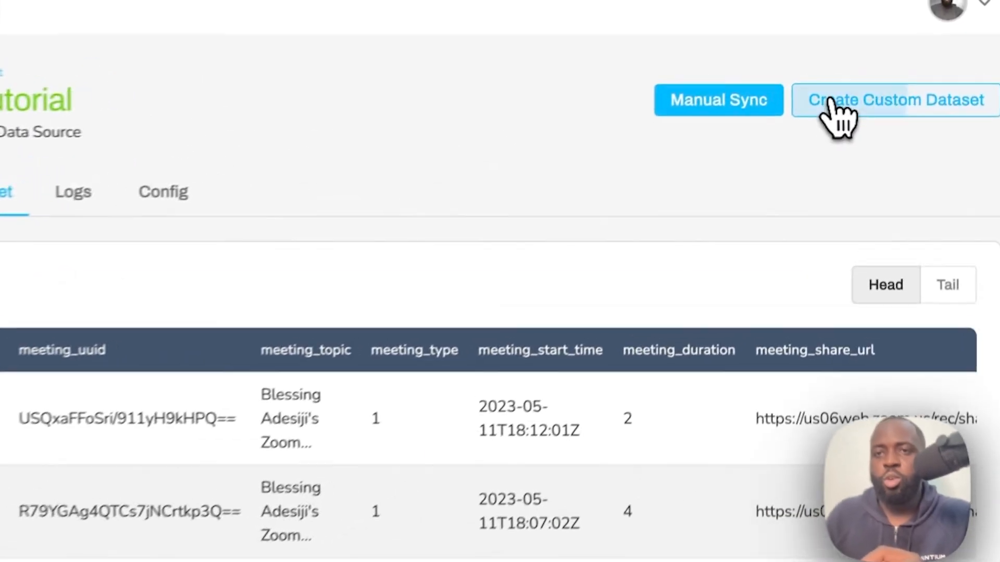
left_click(848, 68)
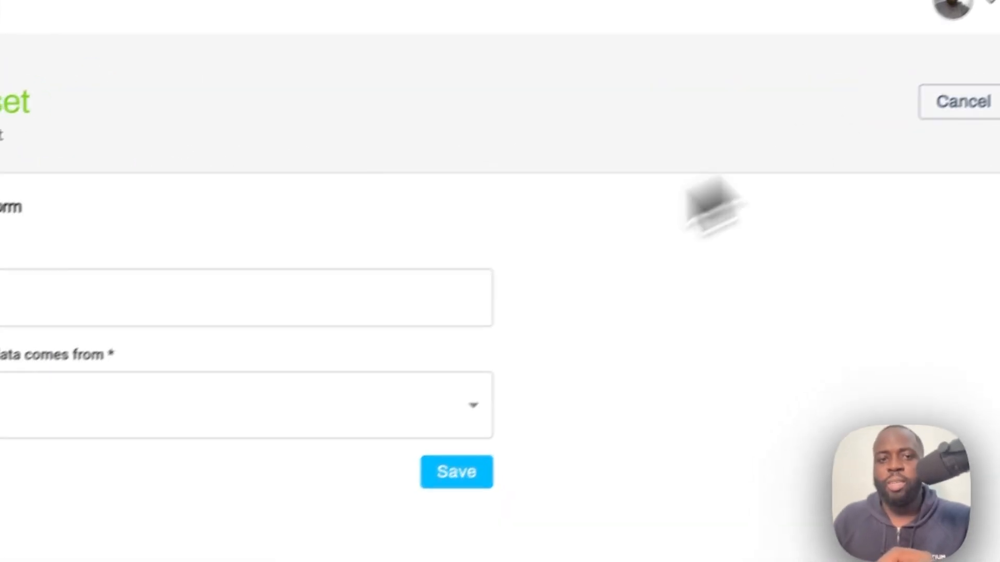
left_click(274, 212)
type("Zoo")
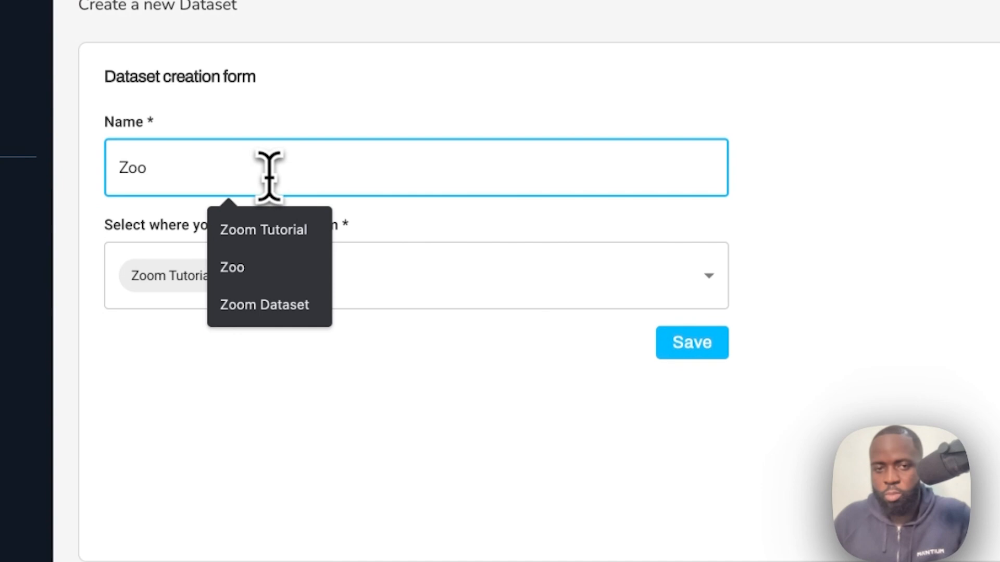
left_click(292, 307)
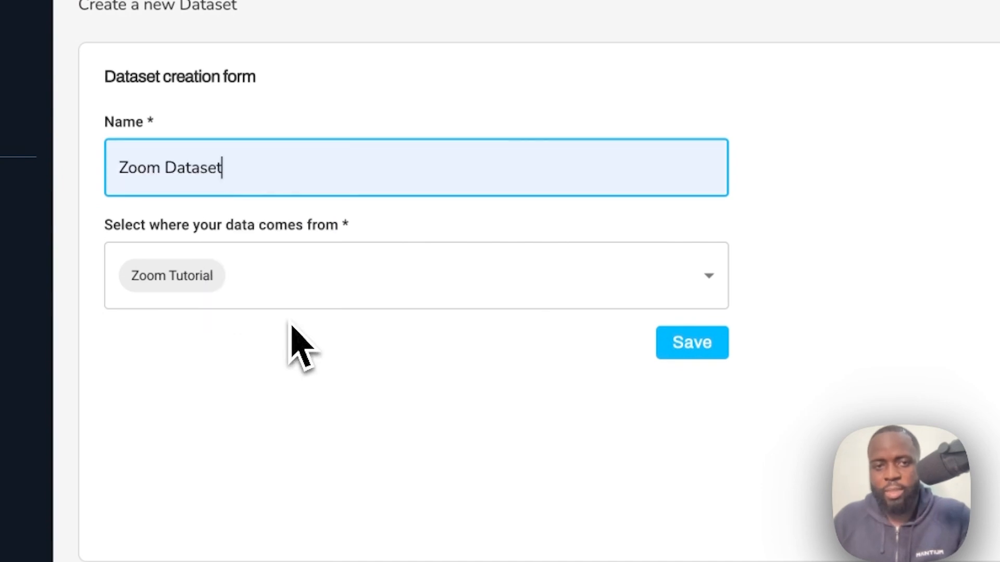
left_click(699, 359)
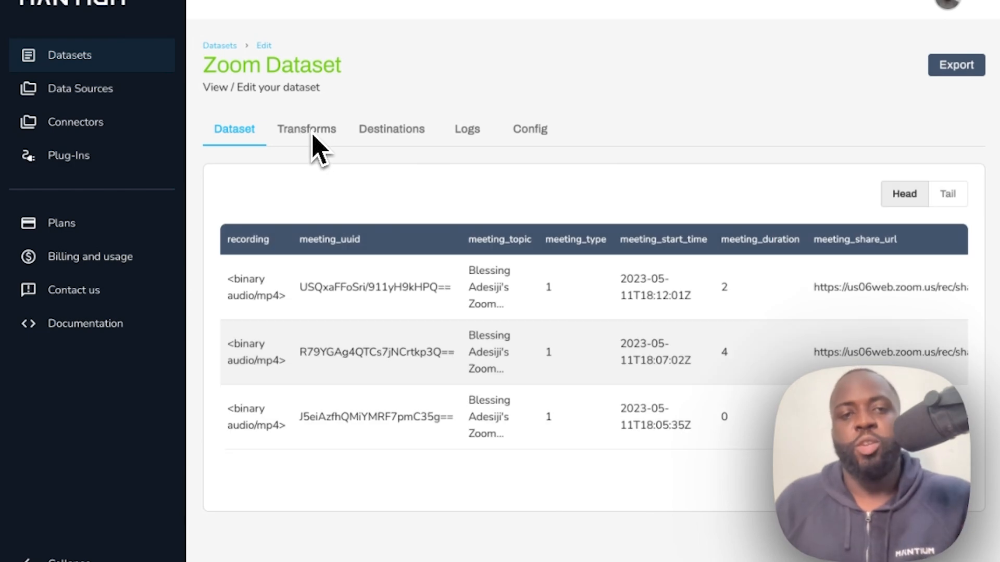
Find the Transcribe Audio transform and add it to the Zoom Dataset's transform sequence
left_click(305, 137)
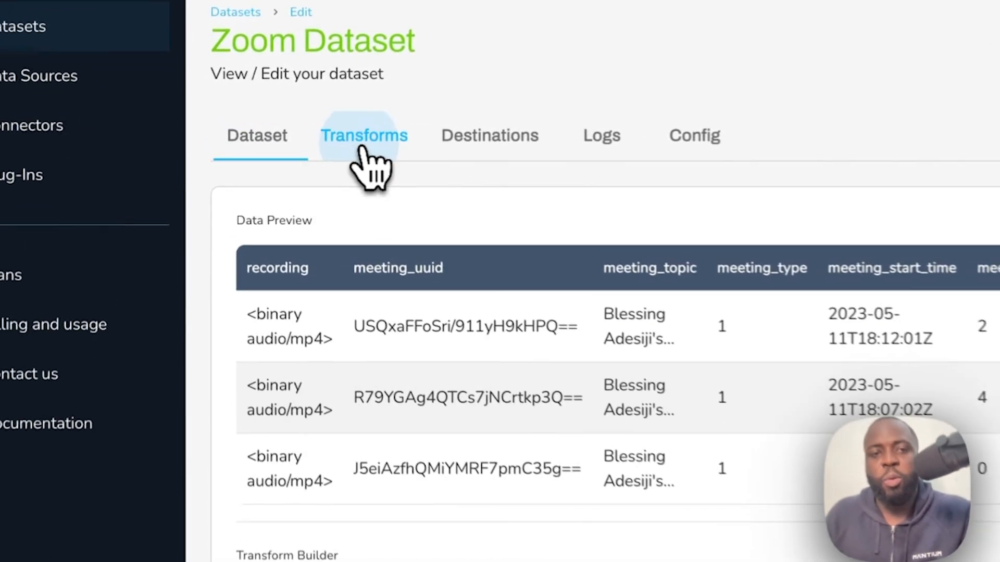
scroll(498, 359, "down", 4)
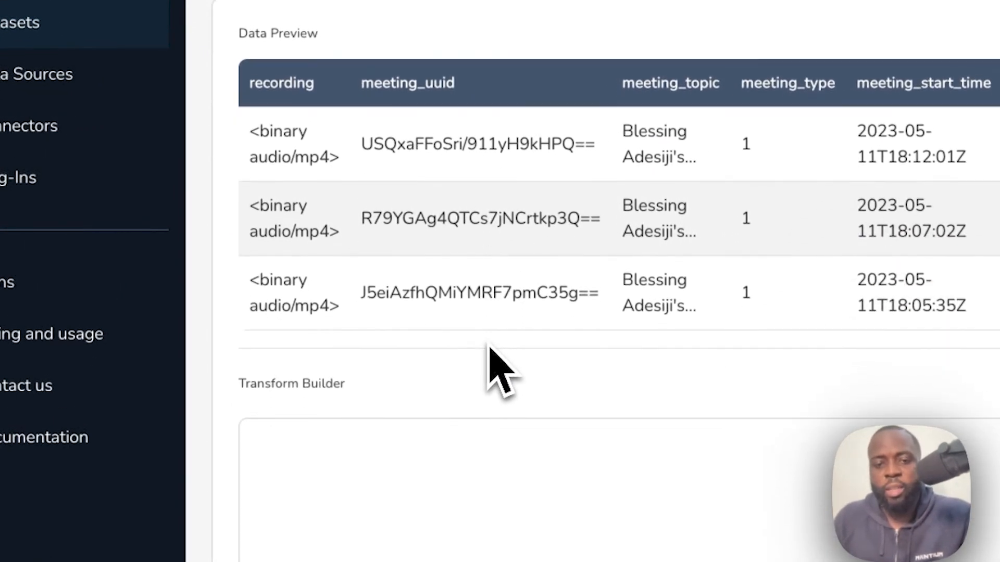
scroll(497, 364, "down", 2)
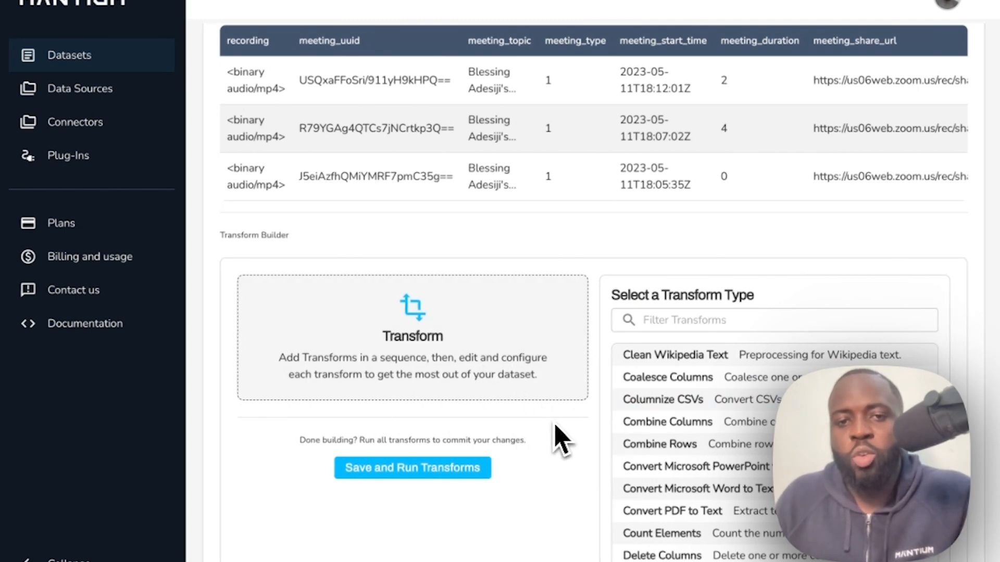
left_click(668, 321)
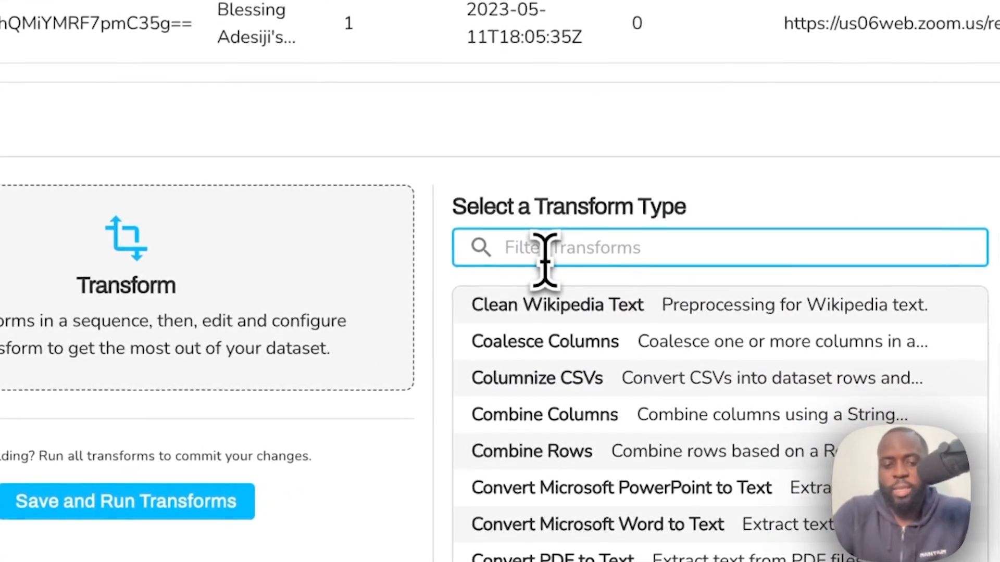
type("tra")
left_click(544, 350)
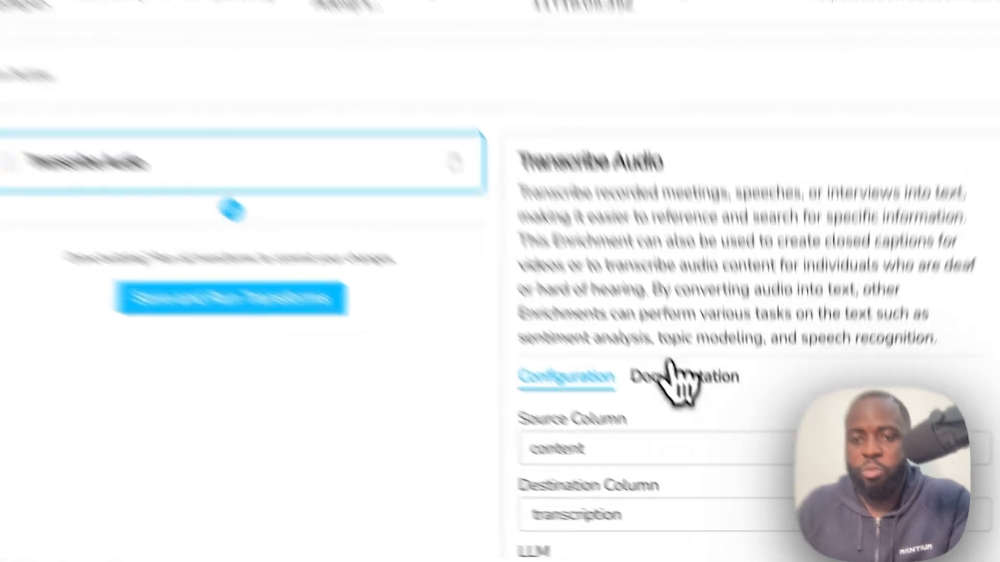
Consult the Transcribe Audio documentation on parameters and usage, and set the transform's source column to recording
left_click(723, 443)
scroll(720, 450, "down", 5)
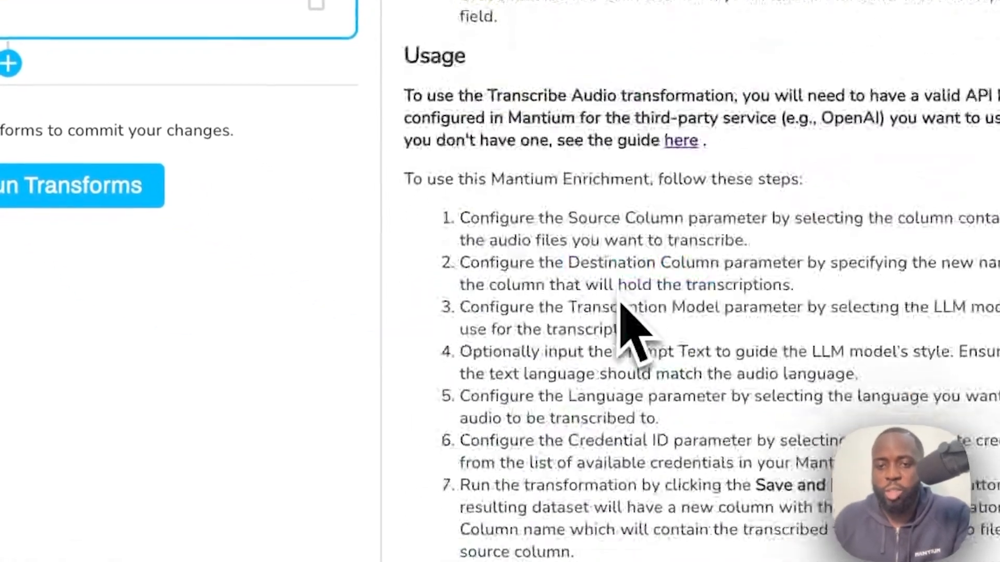
scroll(623, 313, "down", 5)
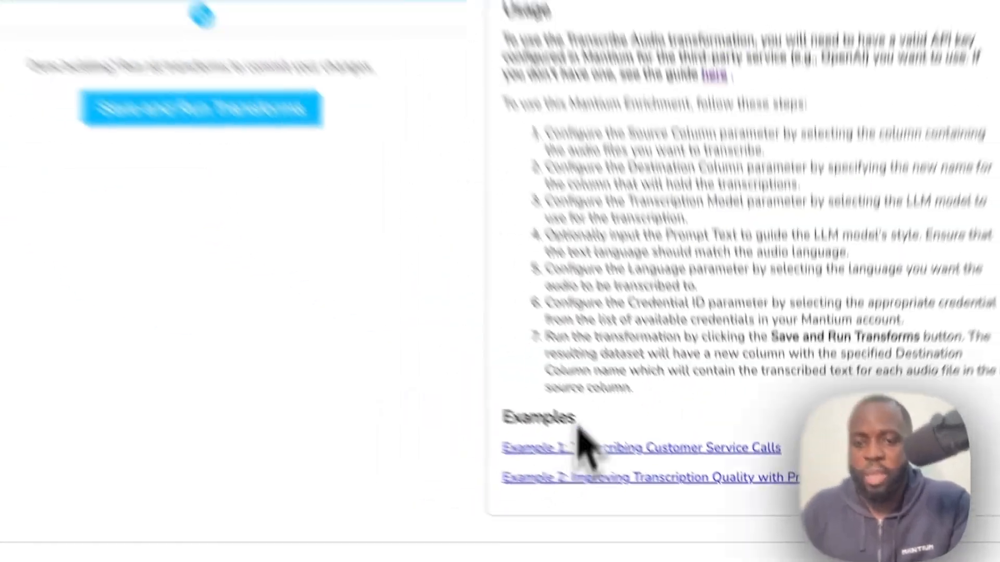
scroll(579, 427, "up", 6)
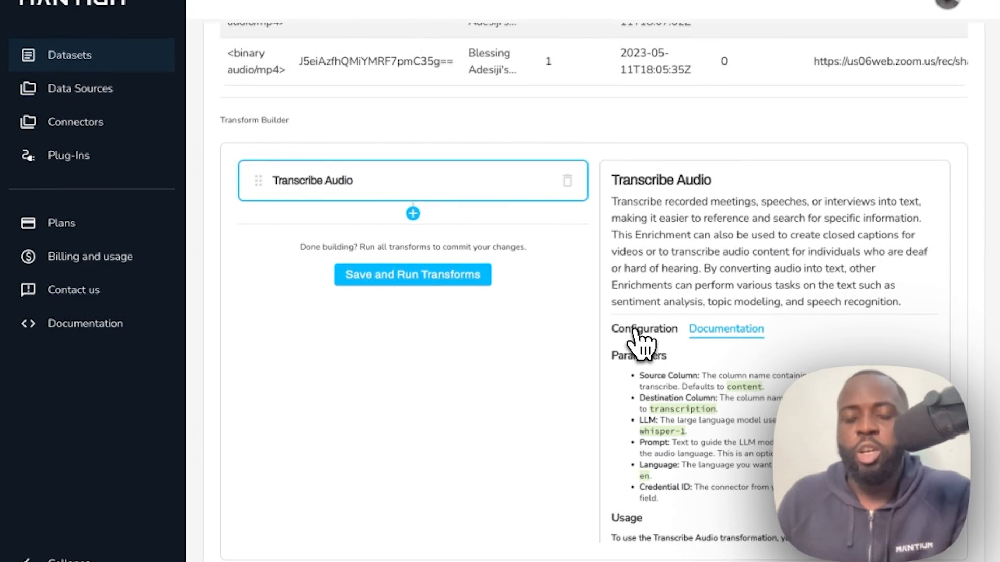
left_click(638, 333)
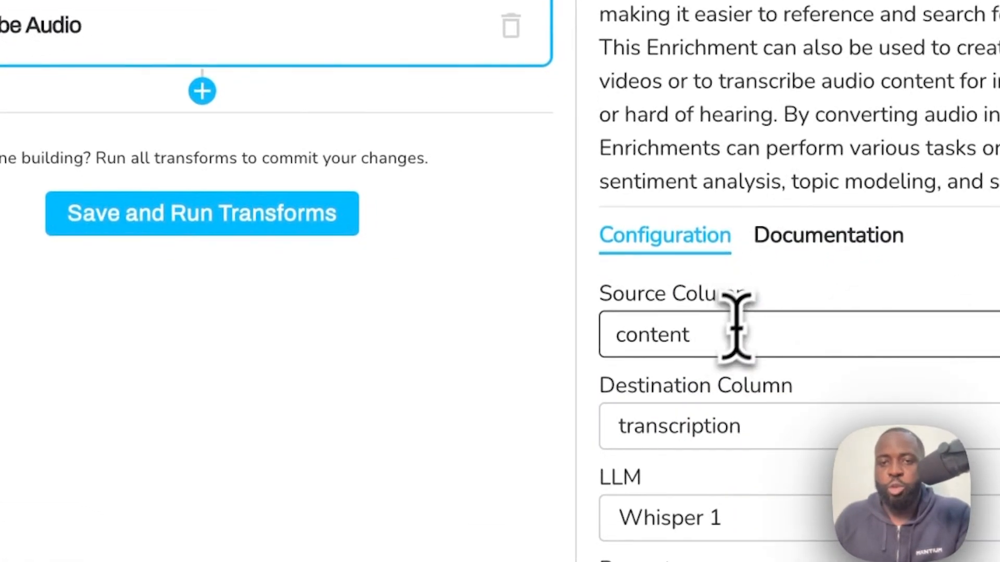
left_click_drag(709, 341, 611, 340)
type("re")
left_click(670, 398)
scroll(343, 219, "up", 5)
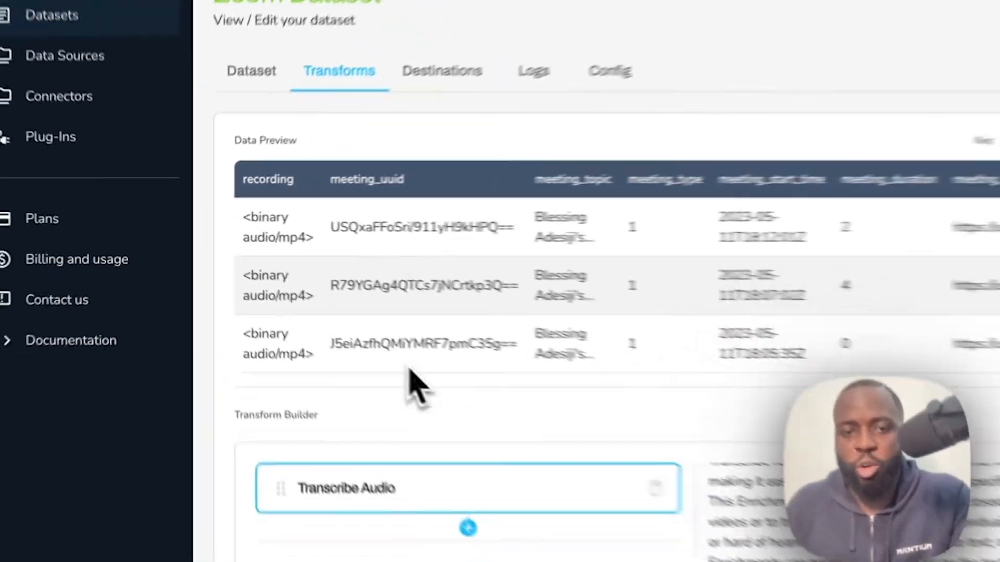
scroll(411, 385, "down", 3)
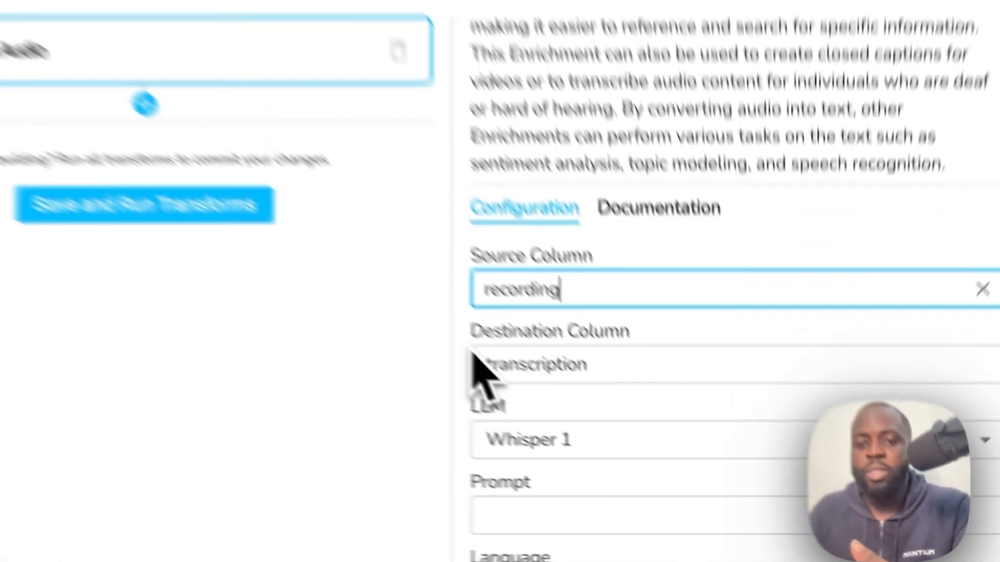
Review the destination column, LLM, prompt and language settings of Transcribe Audio, and select OpenAI Key as its credential
left_click_drag(612, 432, 648, 429)
left_click_drag(472, 276, 621, 303)
left_click_drag(561, 312, 408, 312)
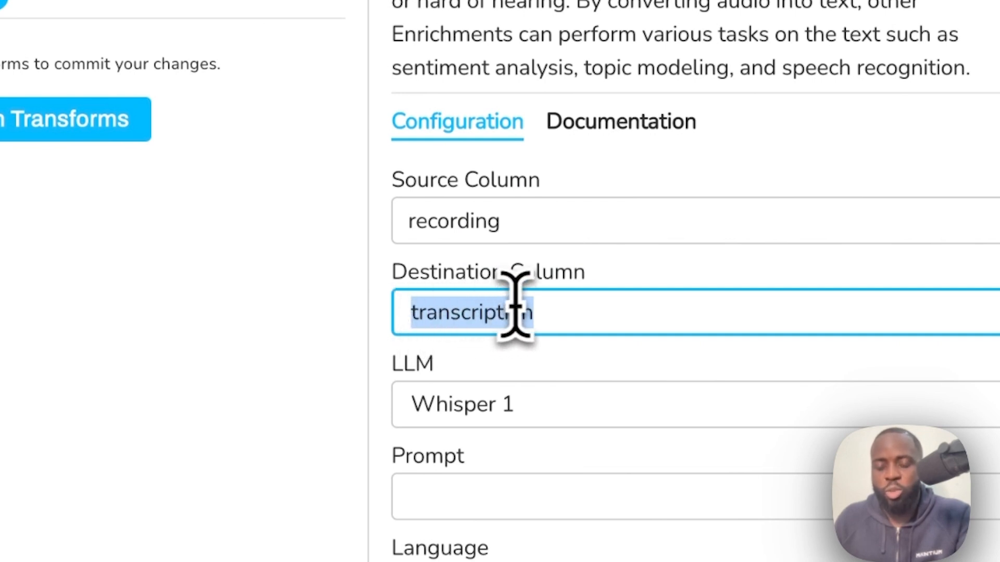
scroll(494, 296, "down", 2)
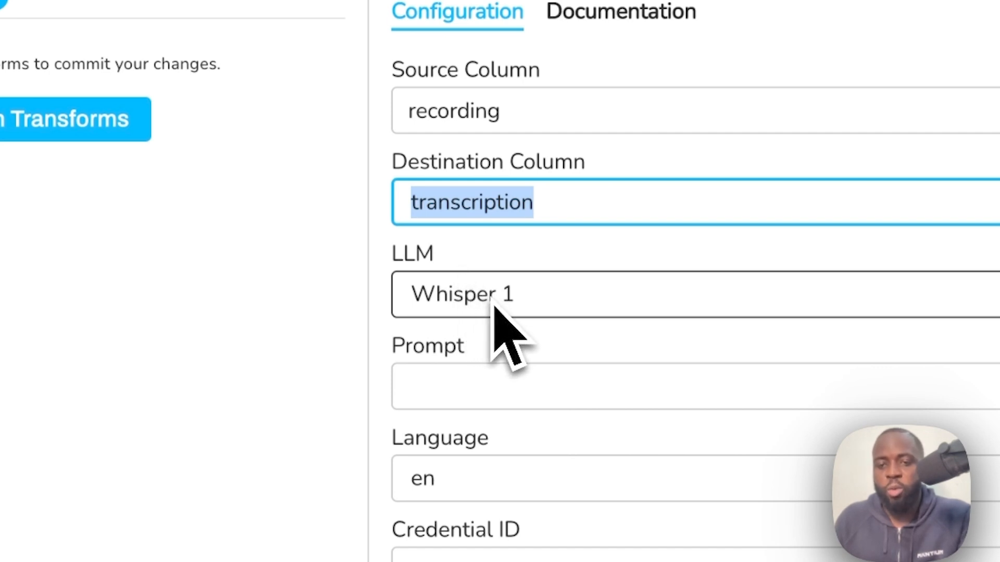
scroll(486, 305, "down", 1)
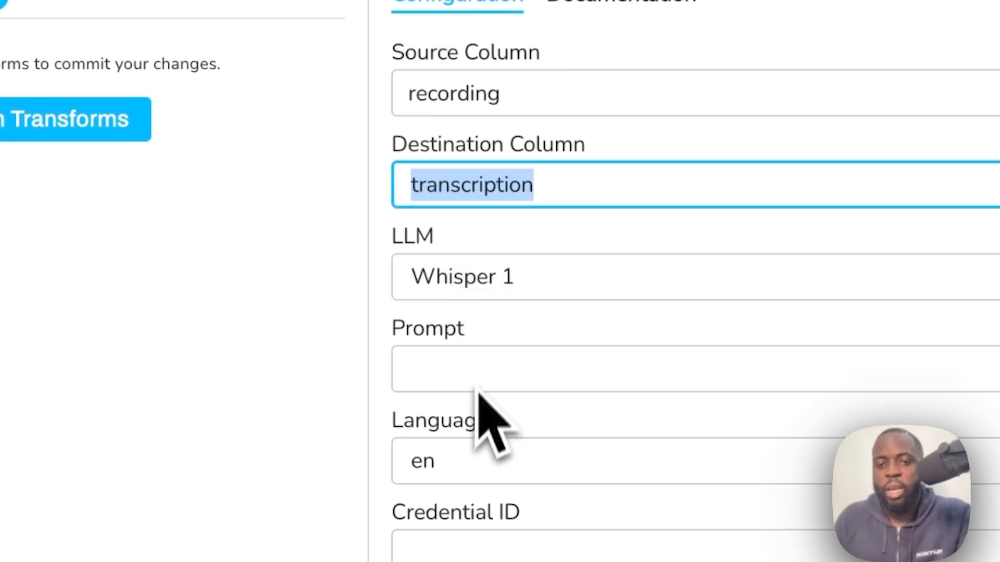
left_click(411, 336)
left_click(494, 549)
left_click(509, 551)
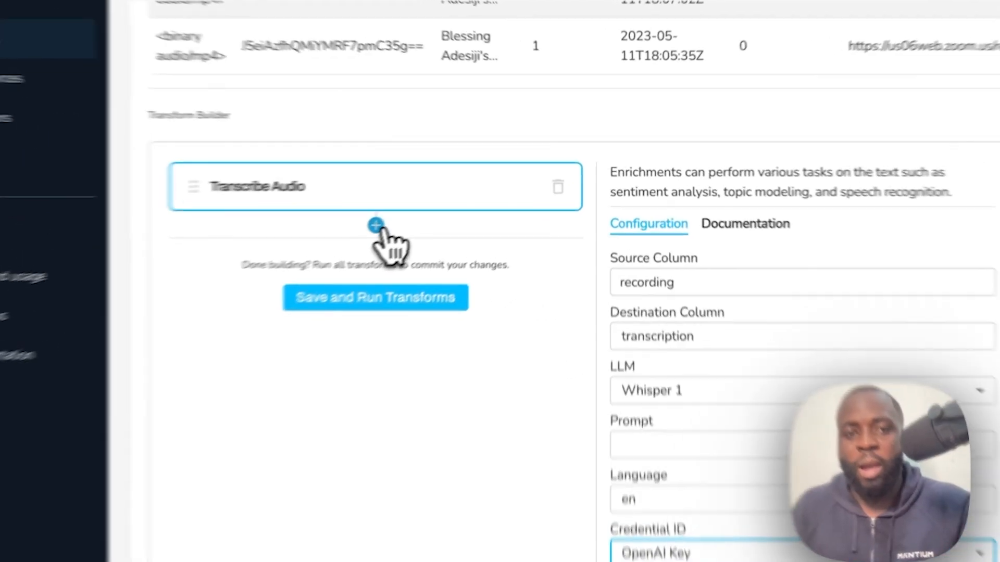
Add a Summarize Text transform after Transcribe Audio in the transform sequence
left_click(413, 213)
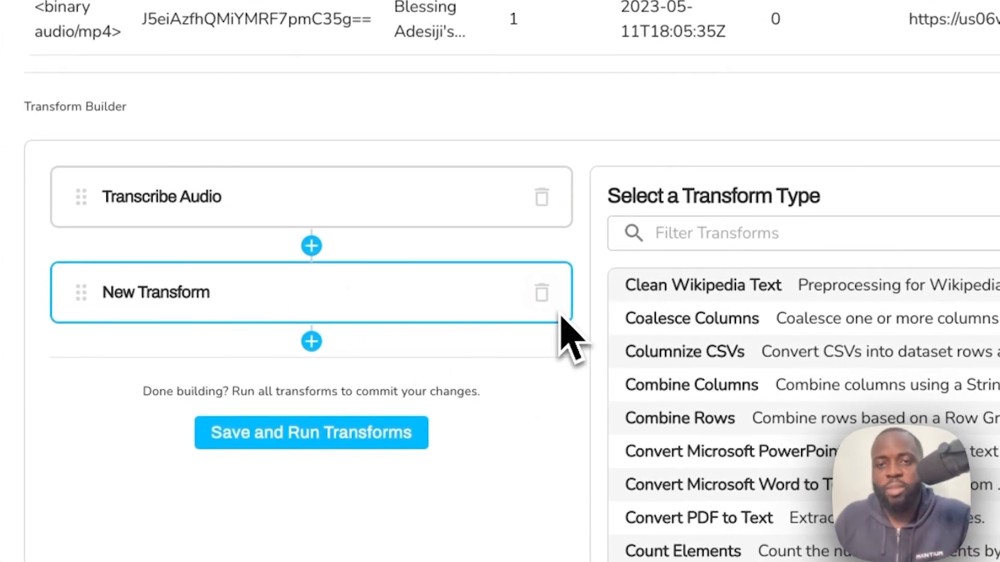
type("su")
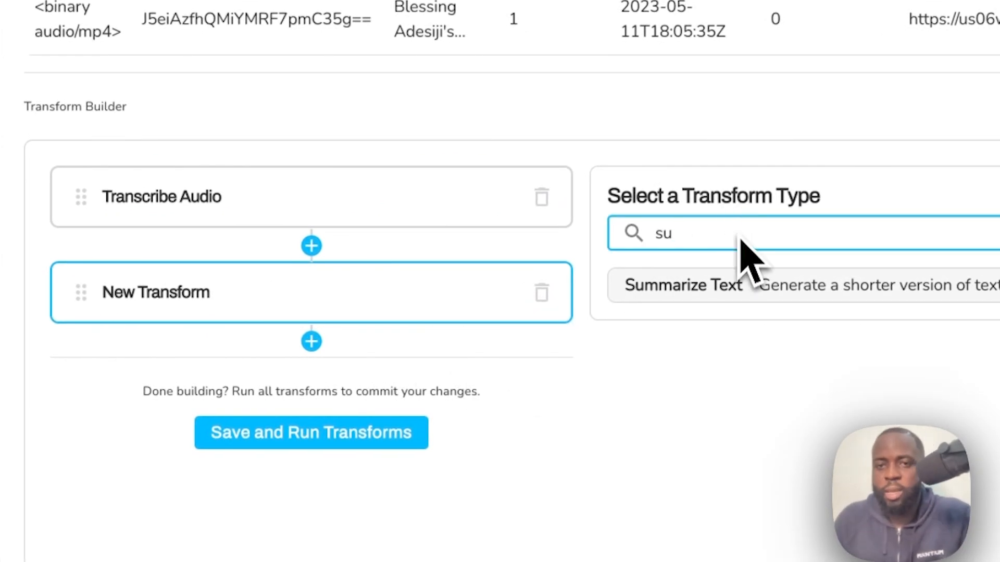
left_click(750, 286)
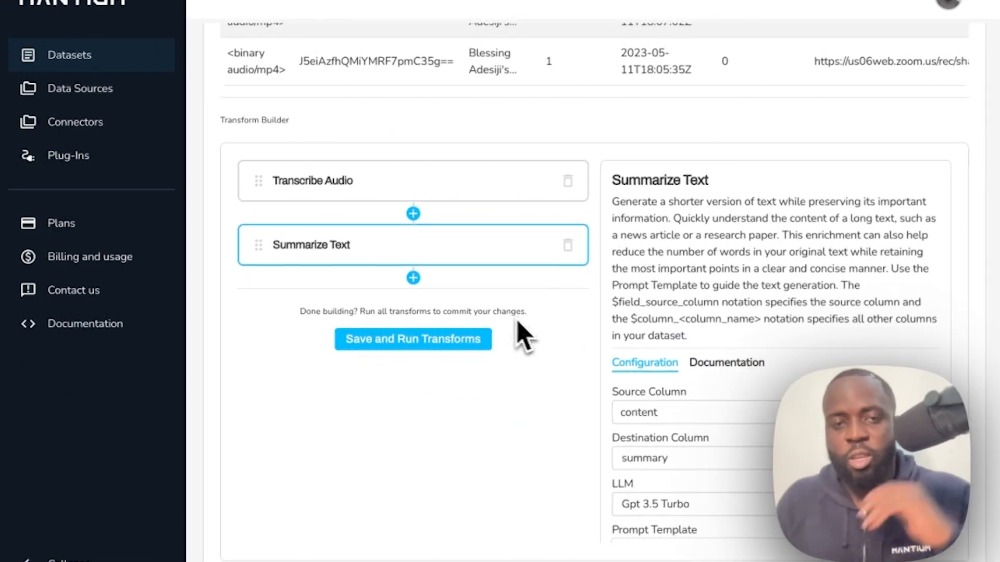
Set the Summarize Text source column to transcription, and check it against the destination column of Transcribe Audio
scroll(645, 359, "down", 2)
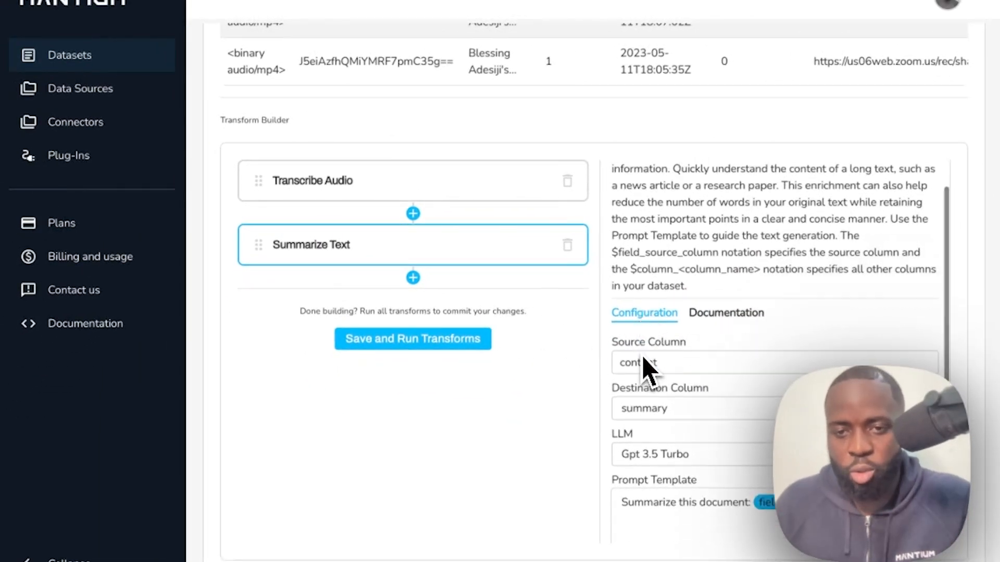
double_click(632, 314)
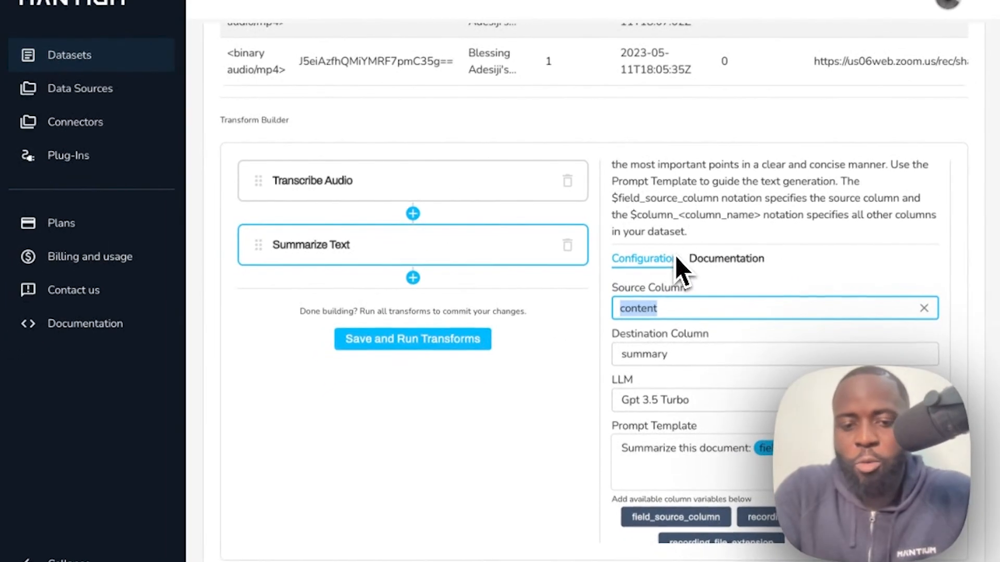
type("tr")
left_click(675, 335)
left_click(454, 193)
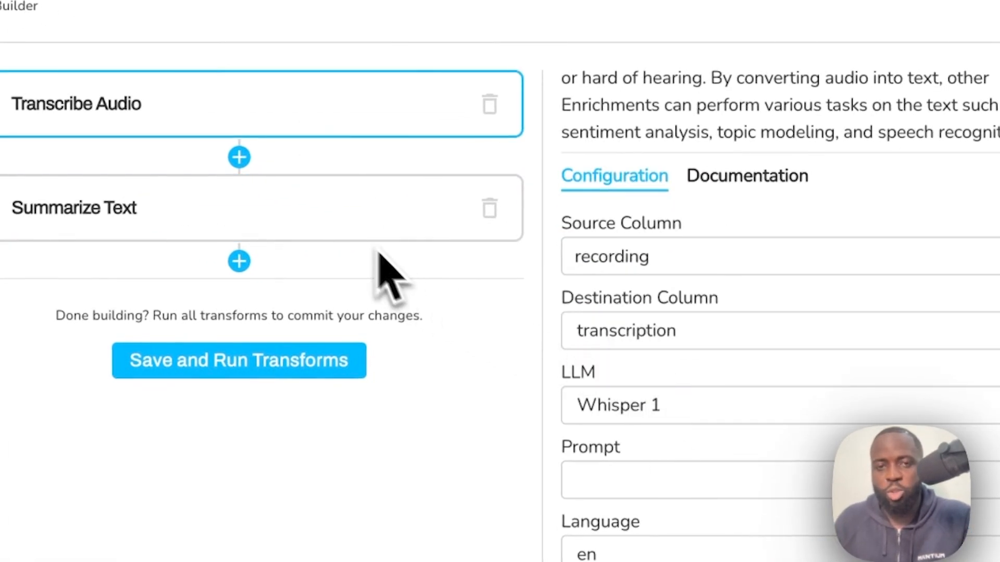
left_click(344, 232)
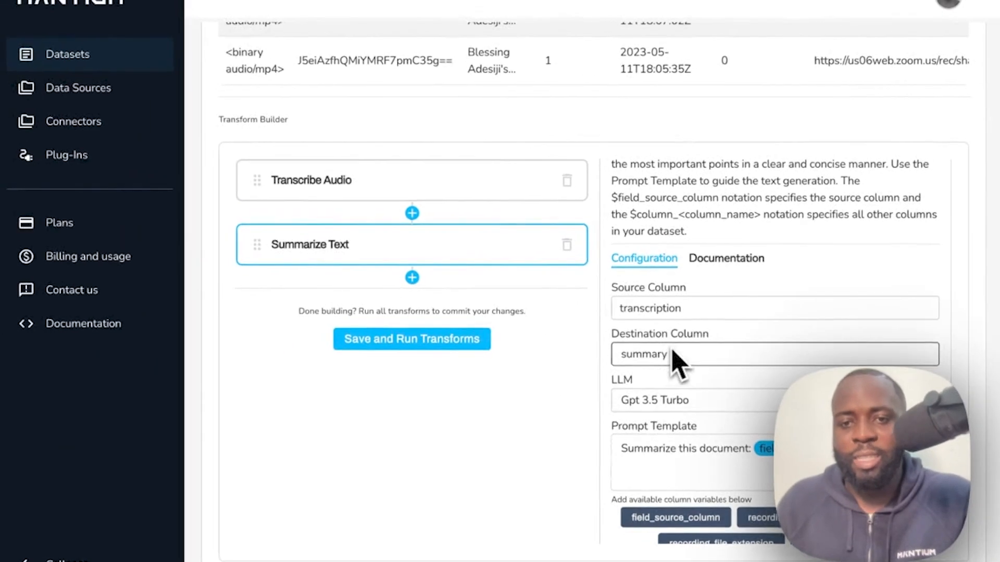
Keep Gpt 3.5 Turbo as the Summarize Text LLM, review its prompt template, and select OpenAI Key as the credential
scroll(669, 364, "down", 1)
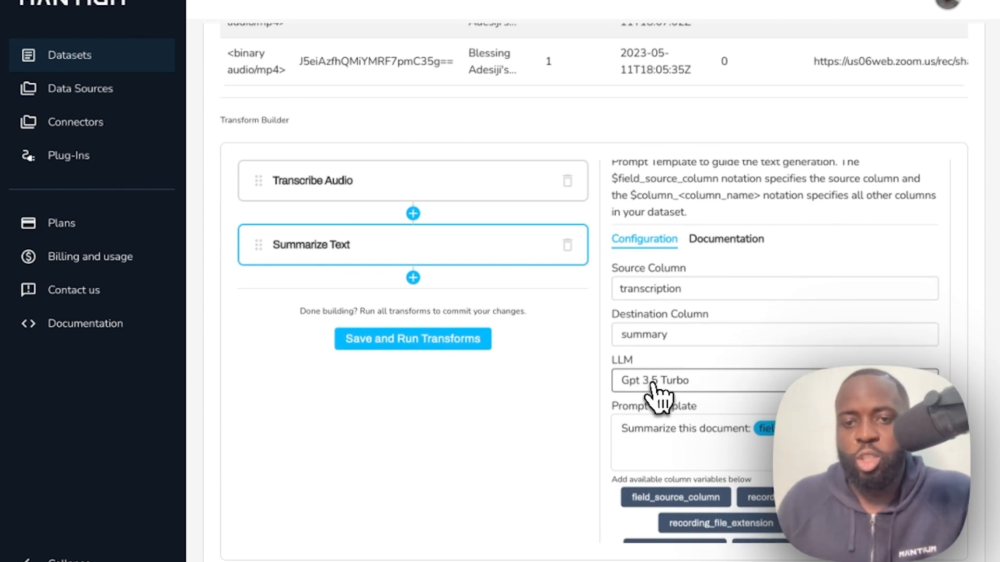
left_click(665, 384)
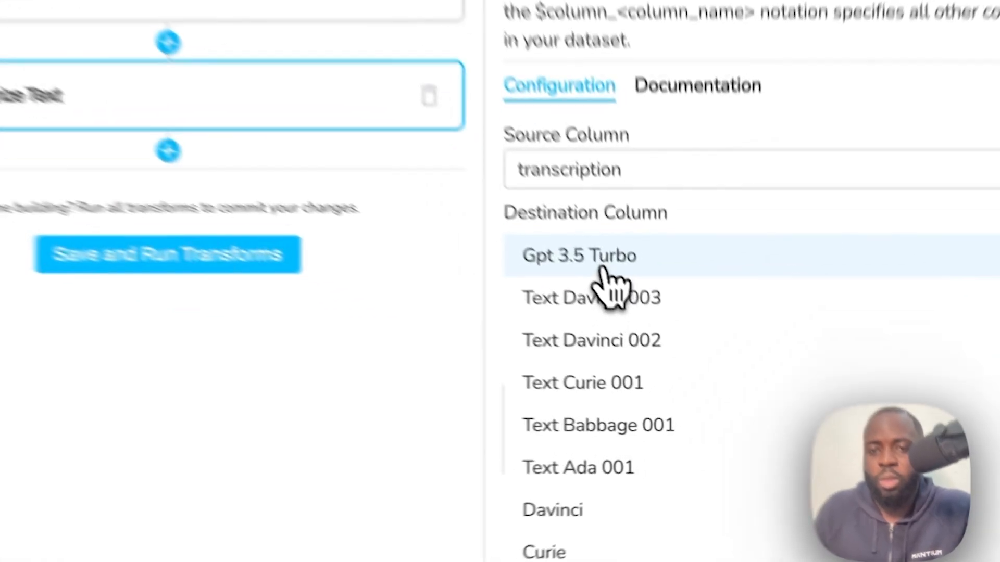
left_click(669, 344)
scroll(651, 390, "down", 3)
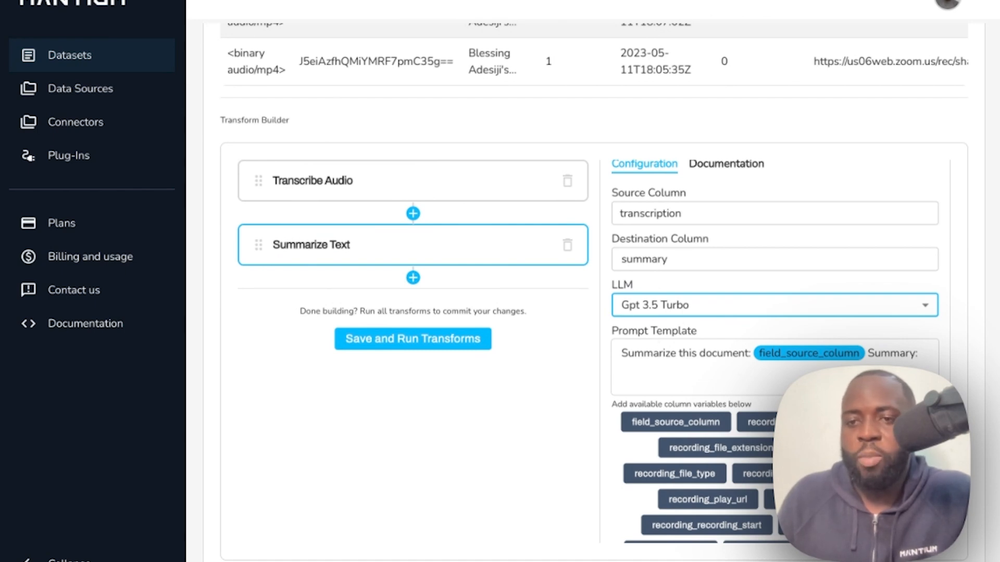
scroll(624, 442, "down", 3)
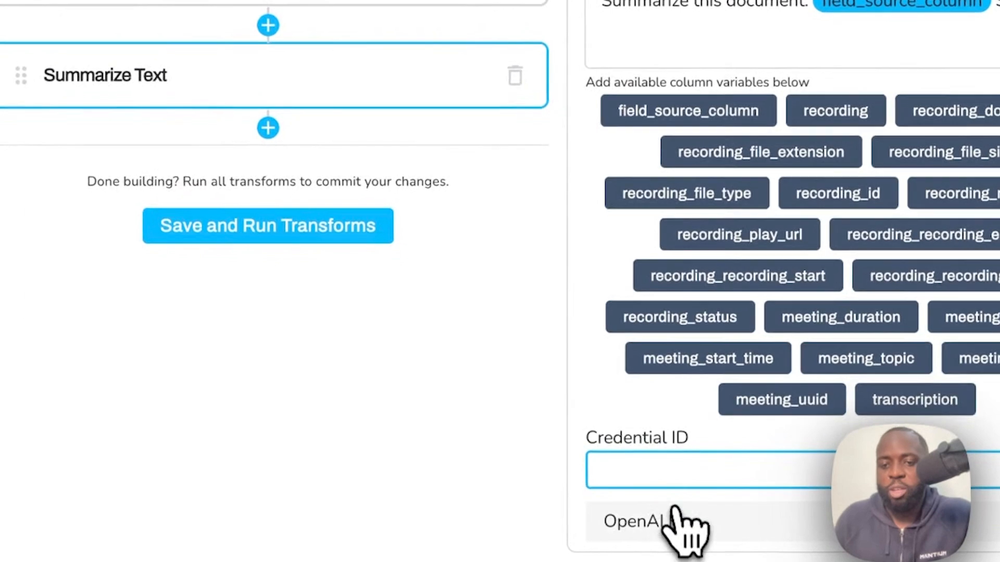
left_click(672, 516)
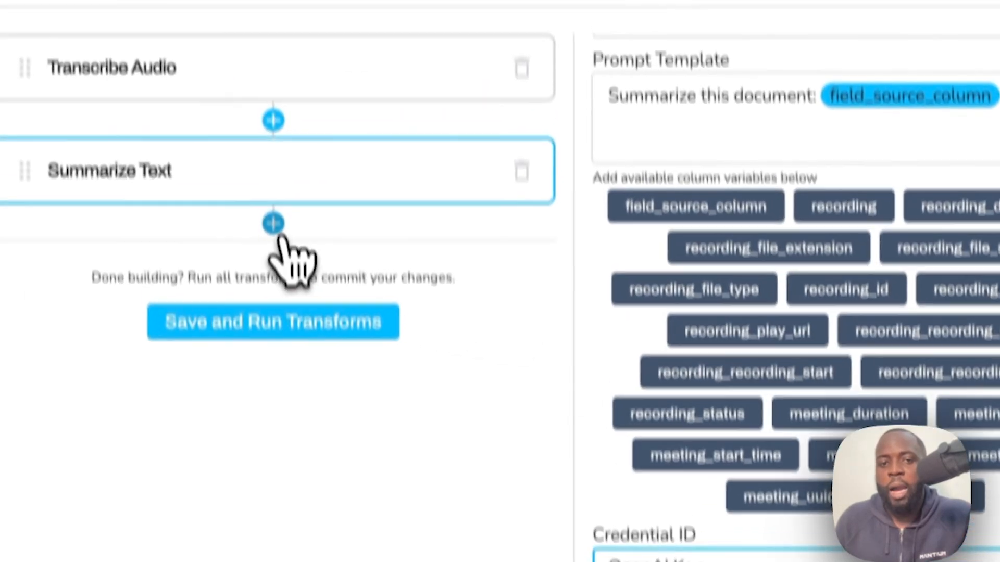
Add a Combine Columns transform after Summarize Text and name its destination column combined_column
left_click(273, 224)
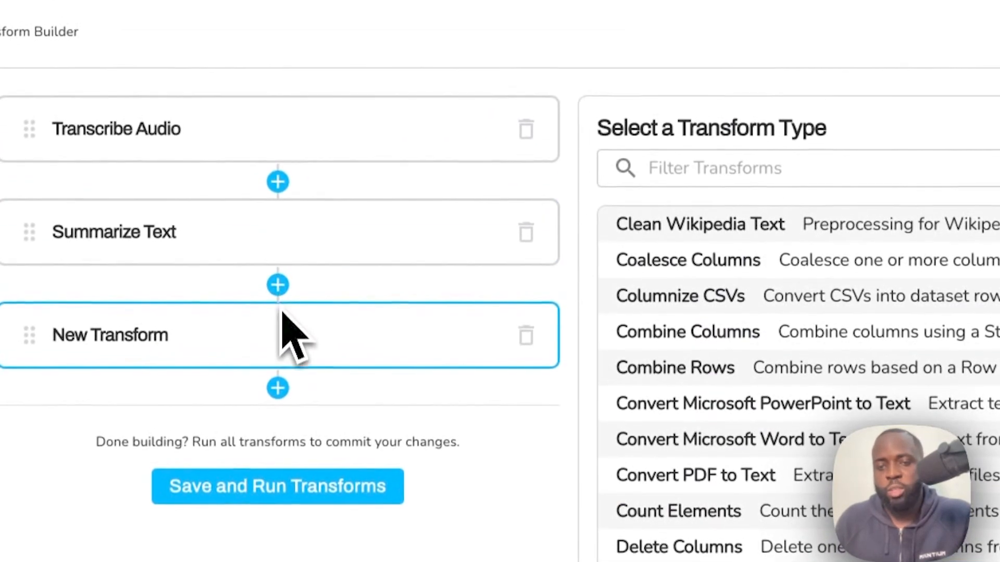
type("con")
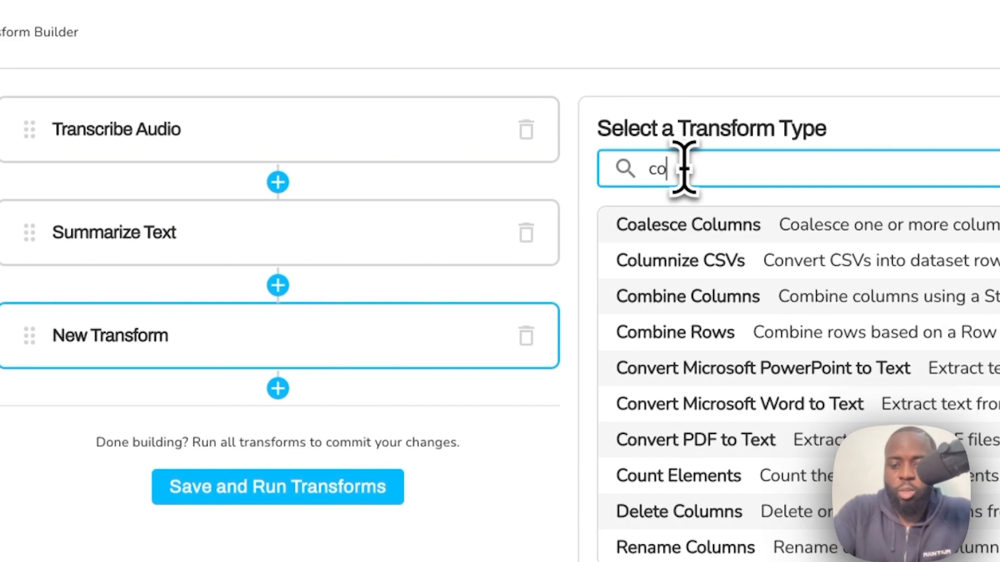
left_click(700, 223)
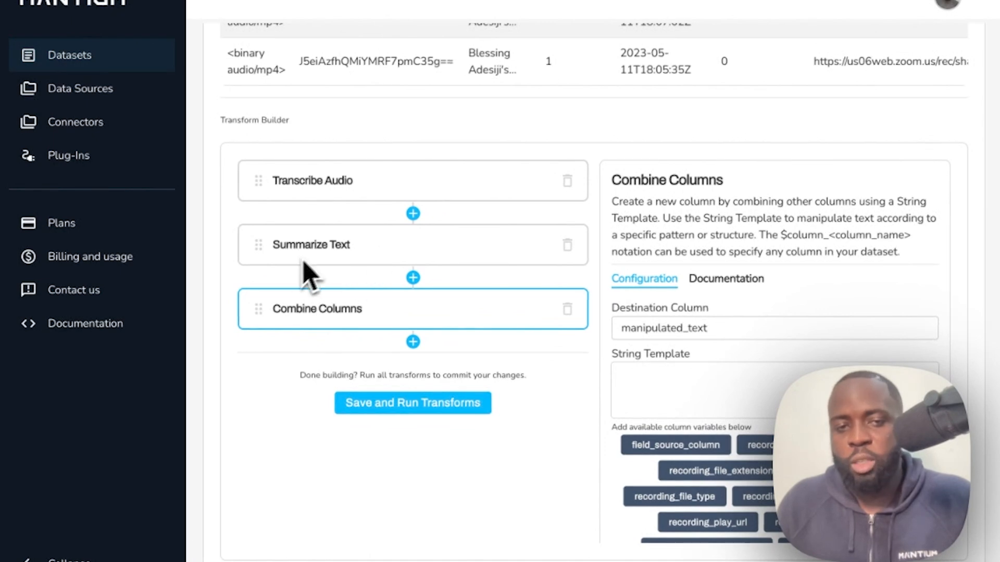
left_click(709, 328)
left_click_drag(709, 328, 518, 342)
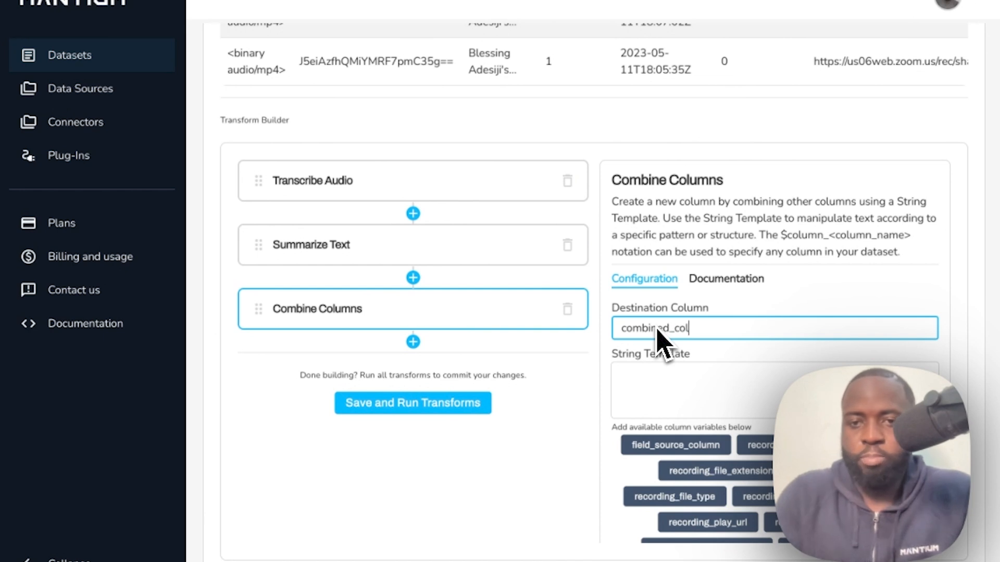
Build the Combine Columns string template as "Transcription:" with the transcription variable, followed by "| Summary:" with the summary variable
scroll(693, 344, "down", 3)
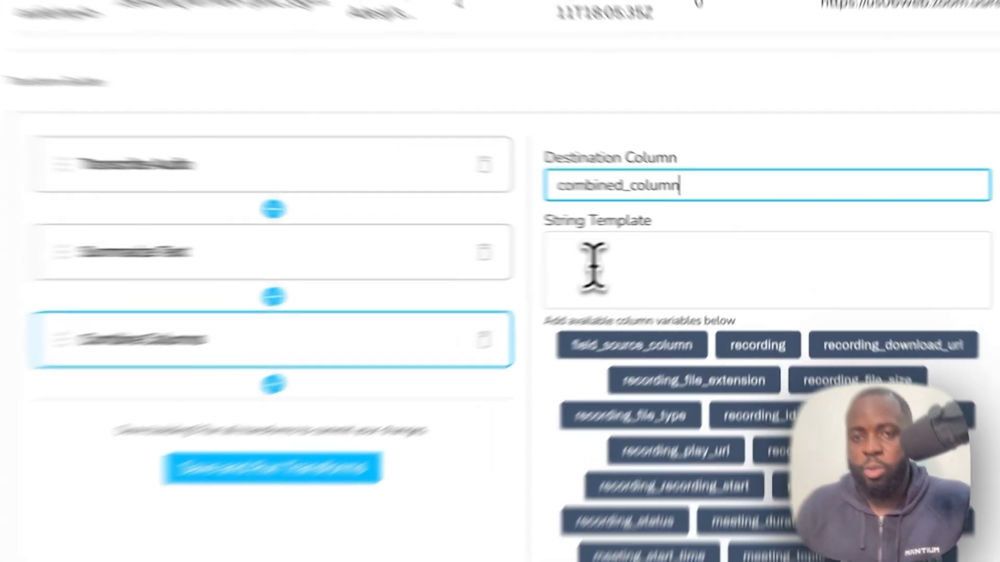
left_click(647, 256)
type("Transcription")
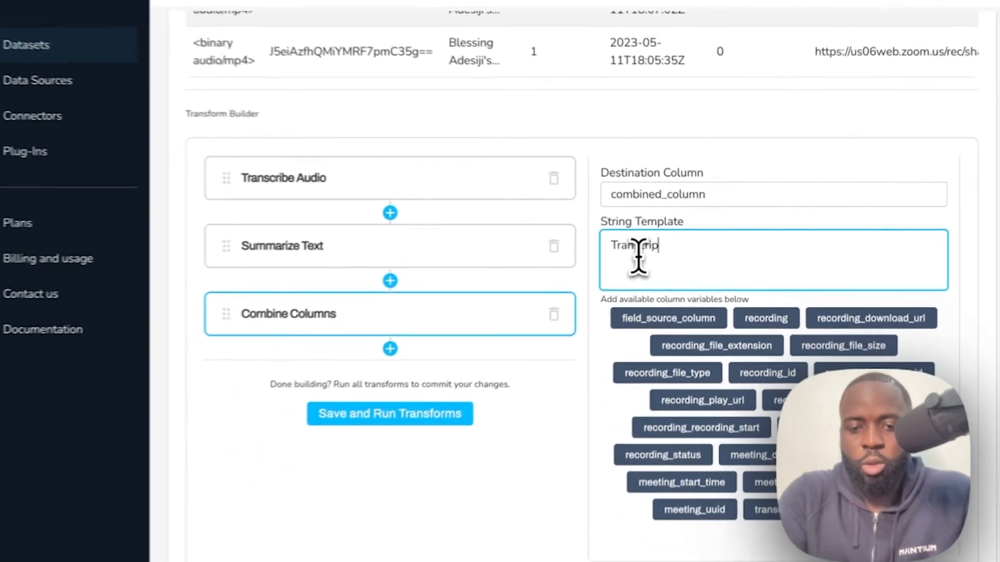
type(":")
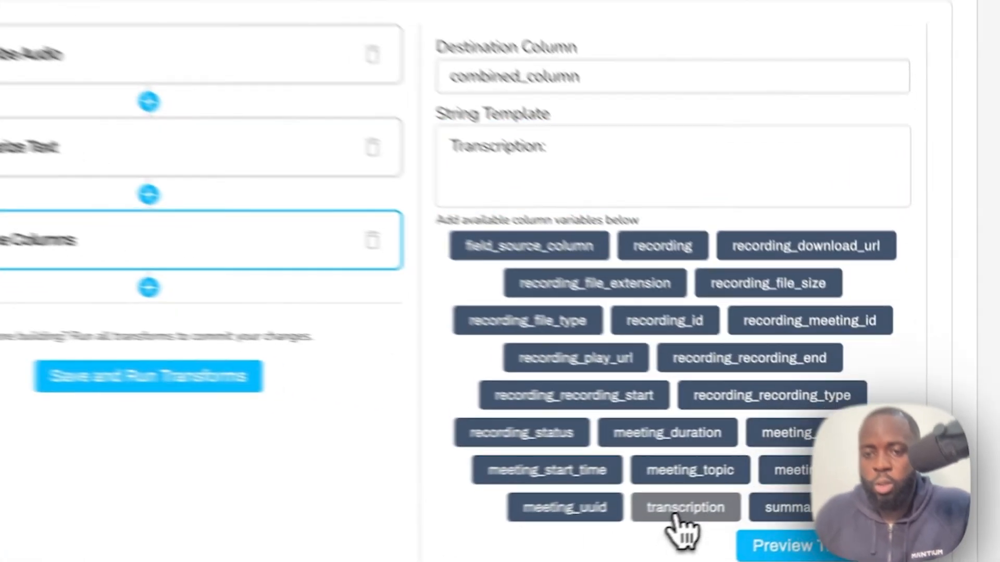
left_click(781, 494)
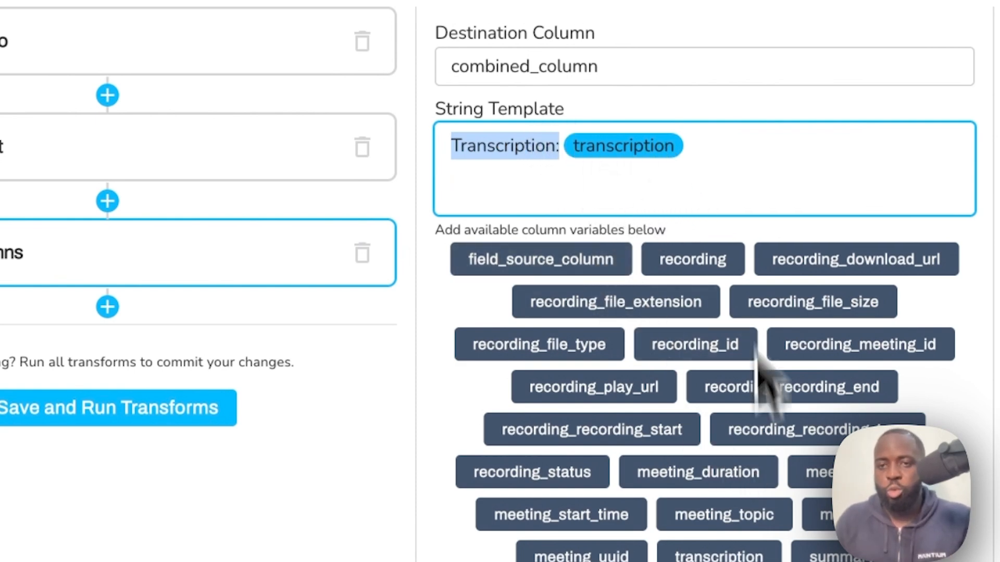
left_click(695, 148)
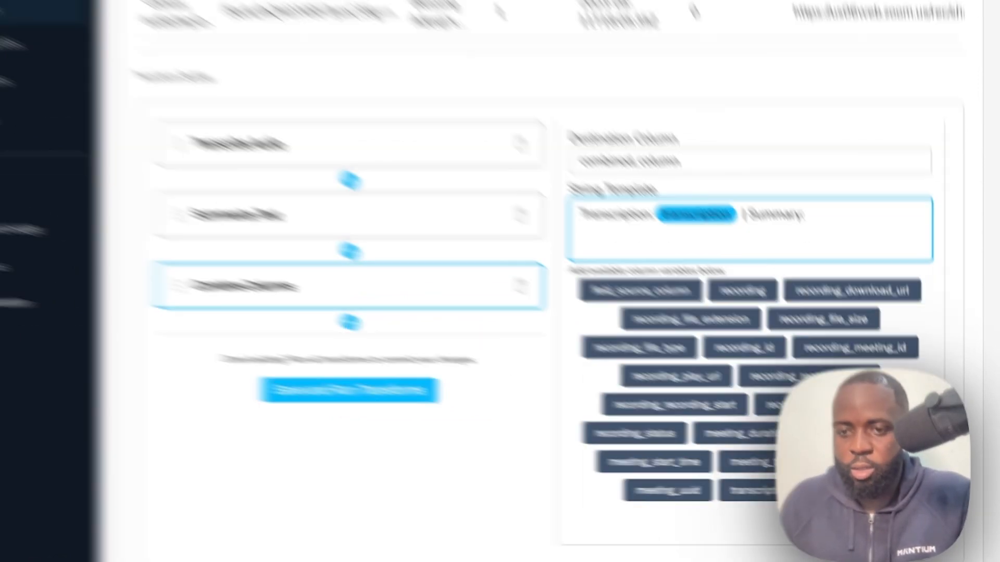
left_click(862, 493)
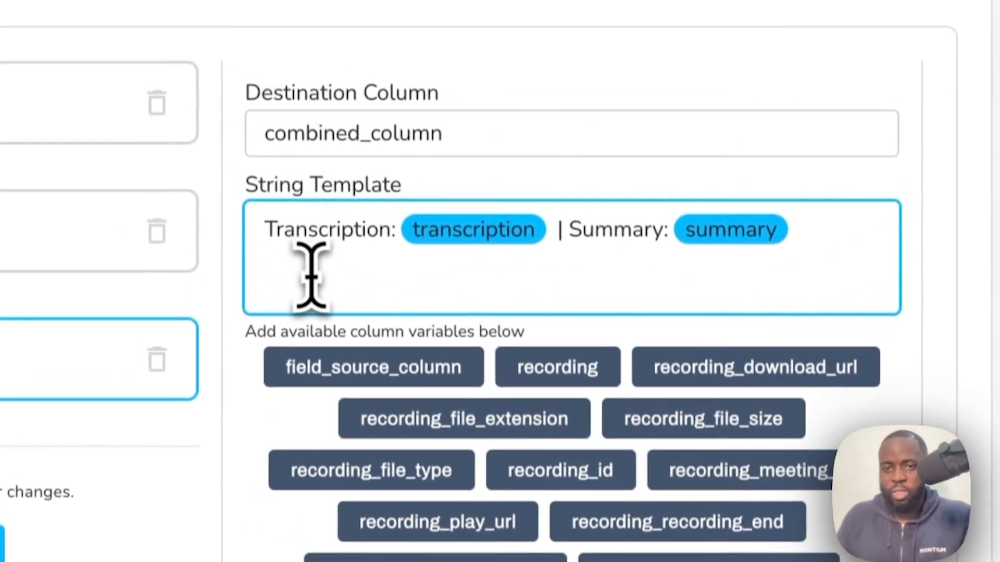
left_click_drag(263, 231, 424, 241)
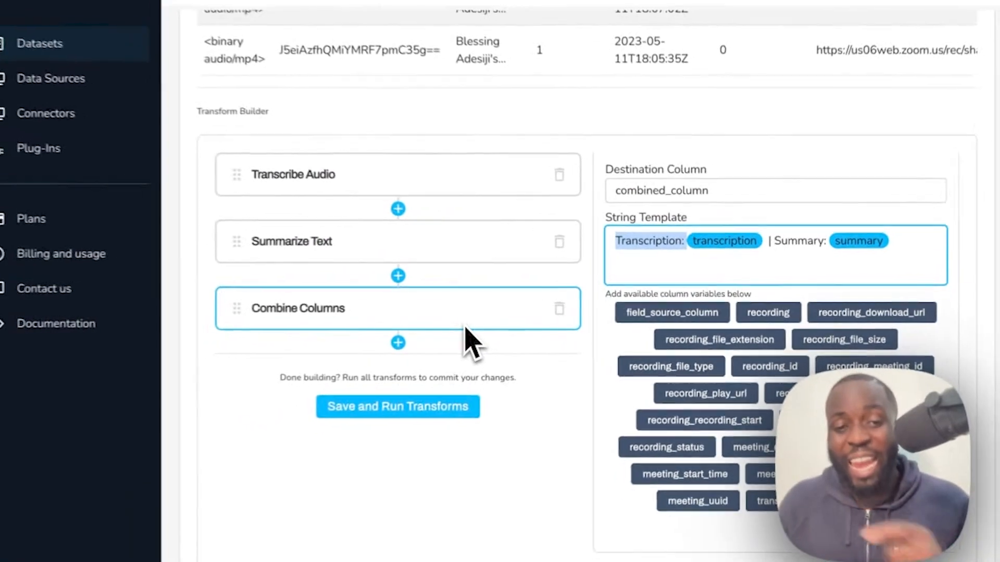
Add a Generate Embeddings transform after Combine Columns in the transform sequence
left_click(411, 341)
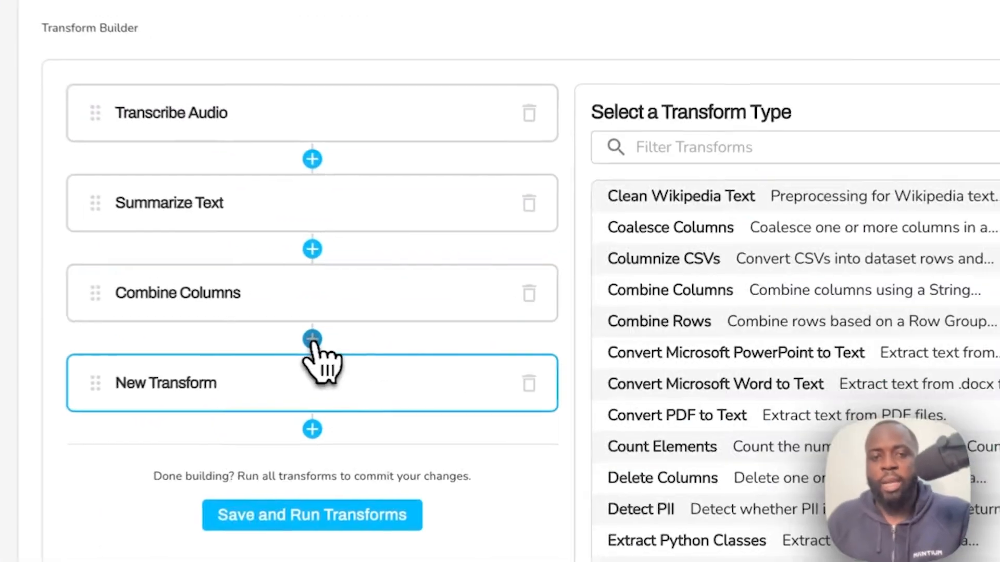
left_click(749, 149)
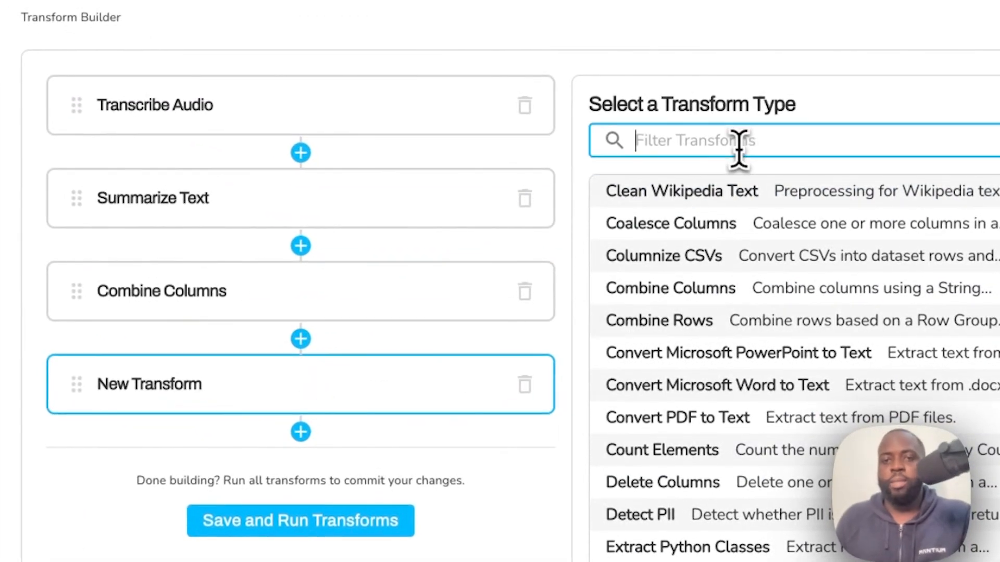
type("ge")
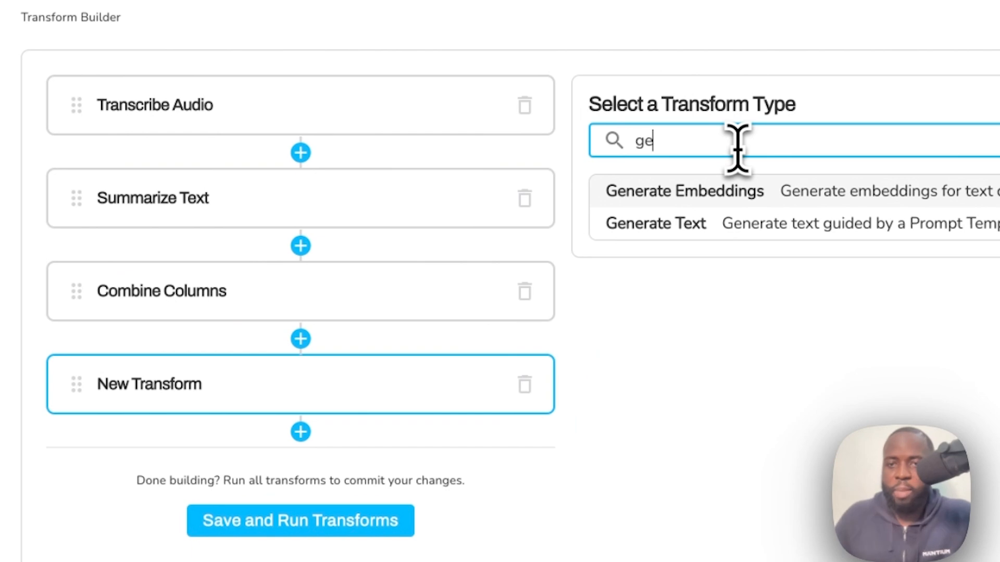
left_click(728, 200)
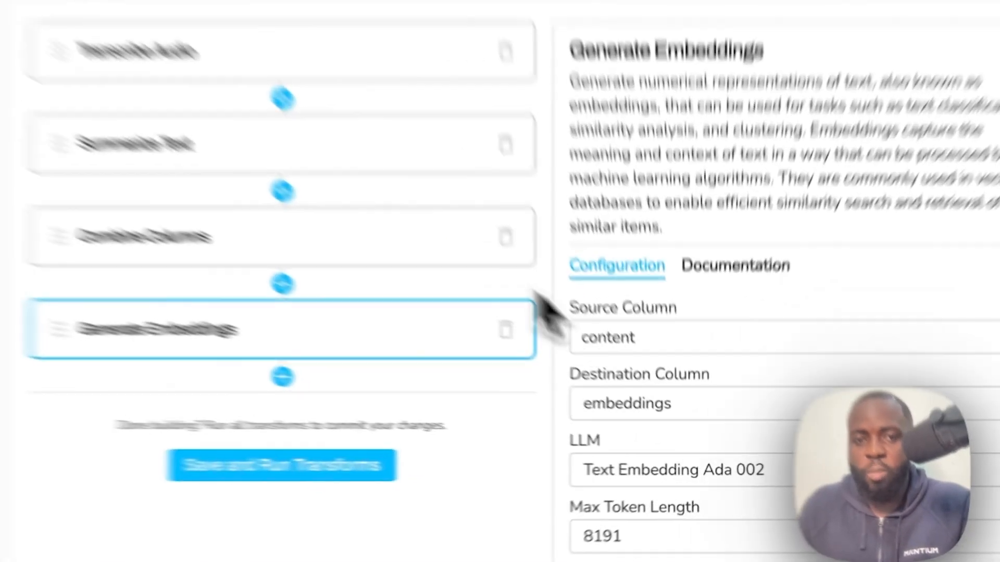
Check the destination column of Combine Columns, and set the Generate Embeddings source column to combined_column
left_click(502, 315)
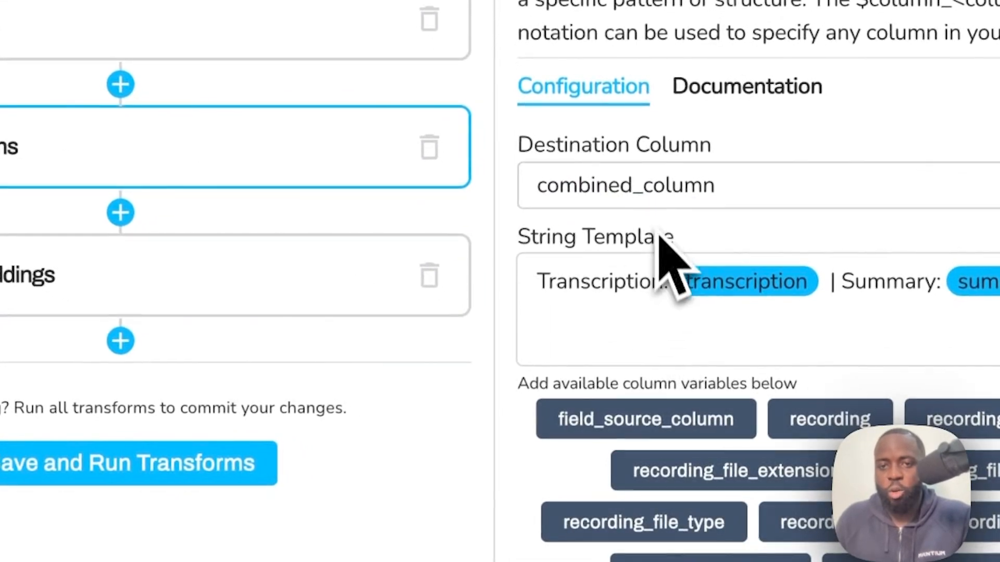
left_click(255, 284)
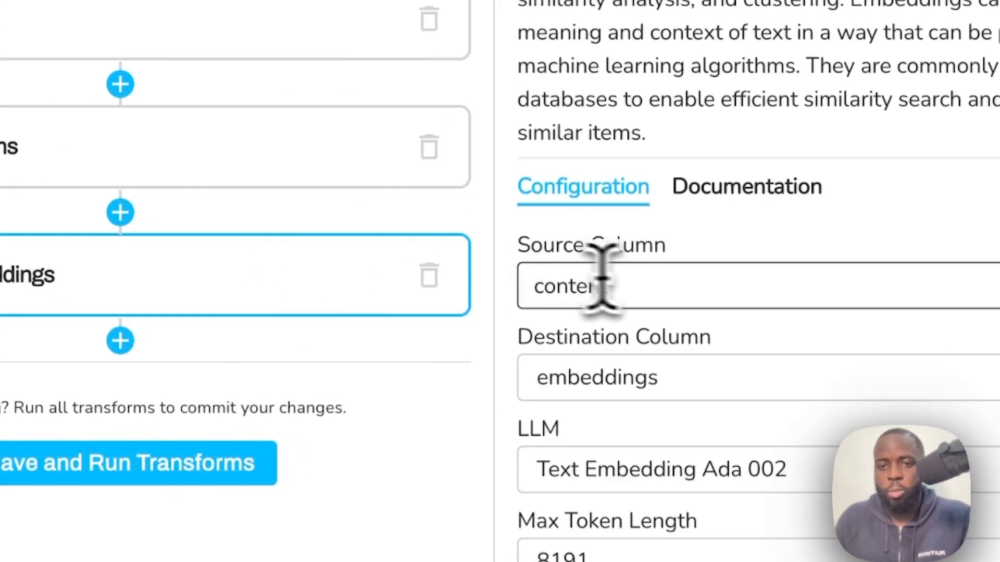
left_click_drag(614, 284, 446, 273)
type("com")
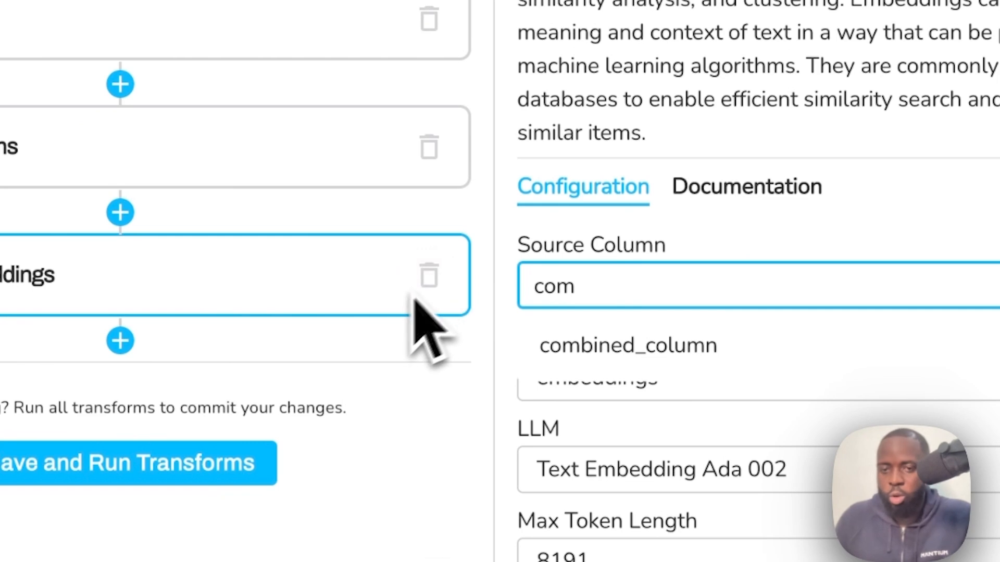
left_click(599, 350)
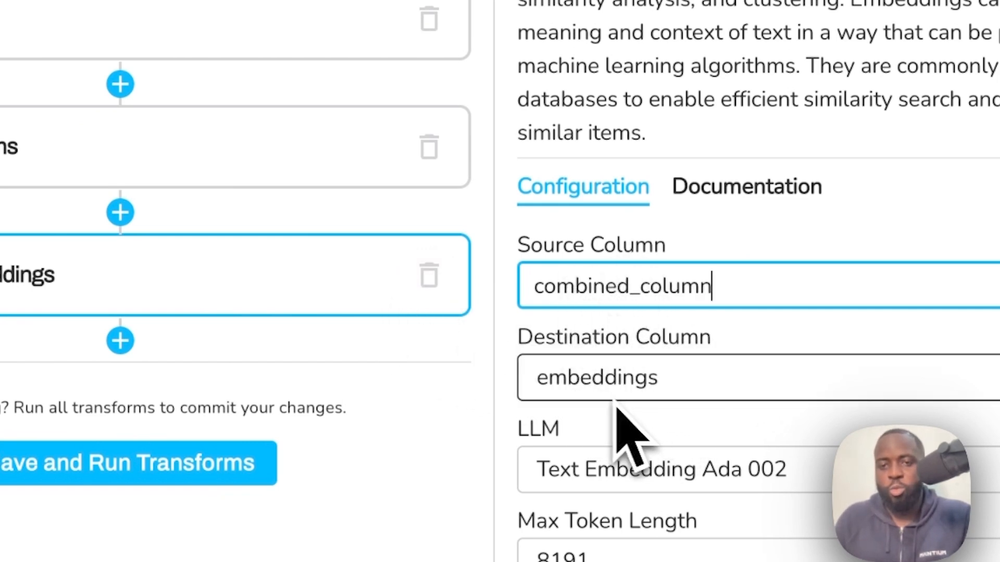
Review the destination column, LLM and max token length of Generate Embeddings, and select OpenAI Key as its credential
scroll(642, 368, "down", 1)
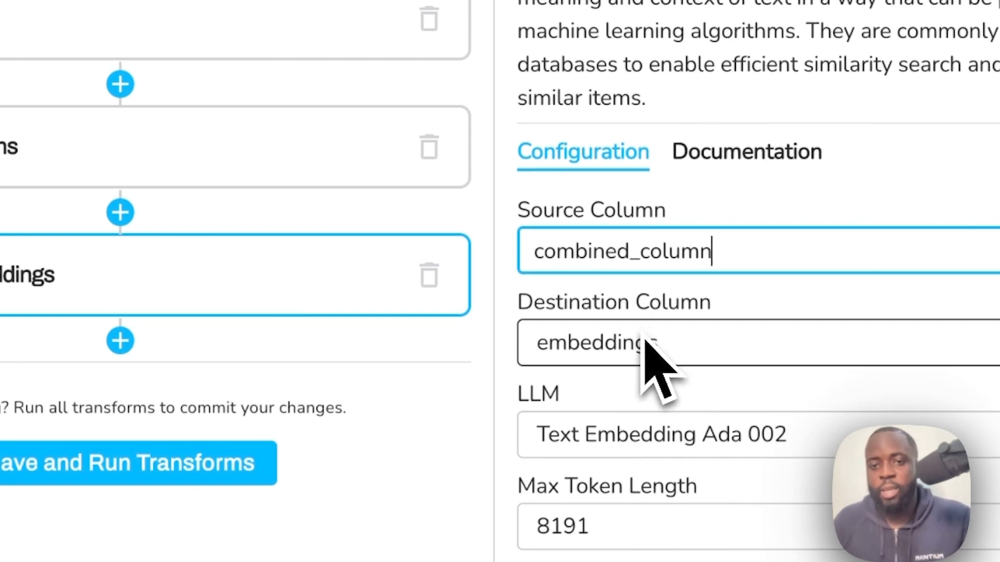
scroll(604, 355, "down", 3)
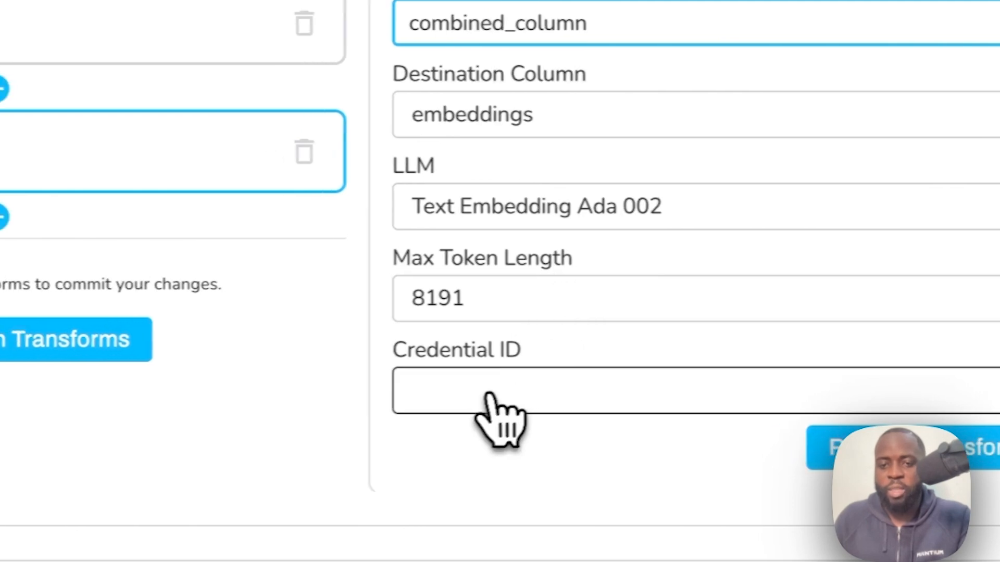
left_click(466, 401)
left_click(539, 468)
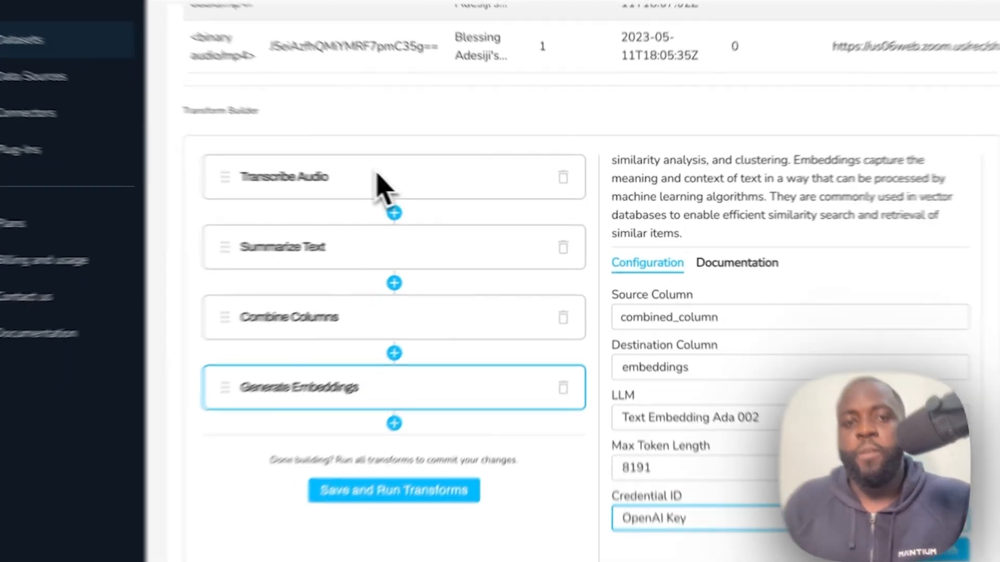
Review the configuration of all four transforms, checking that each source column matches the destination column of the preceding transform
left_click(401, 193)
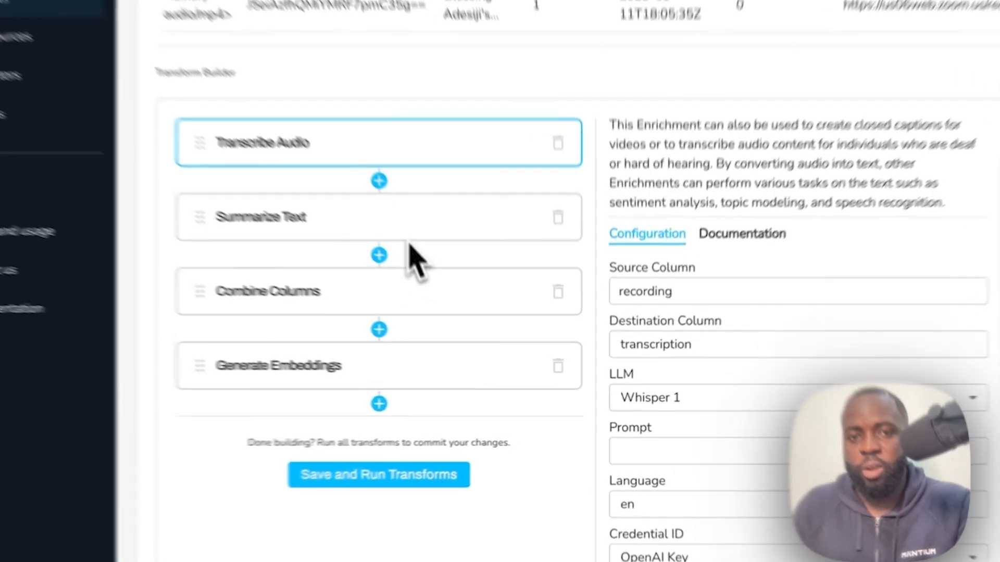
left_click(440, 258)
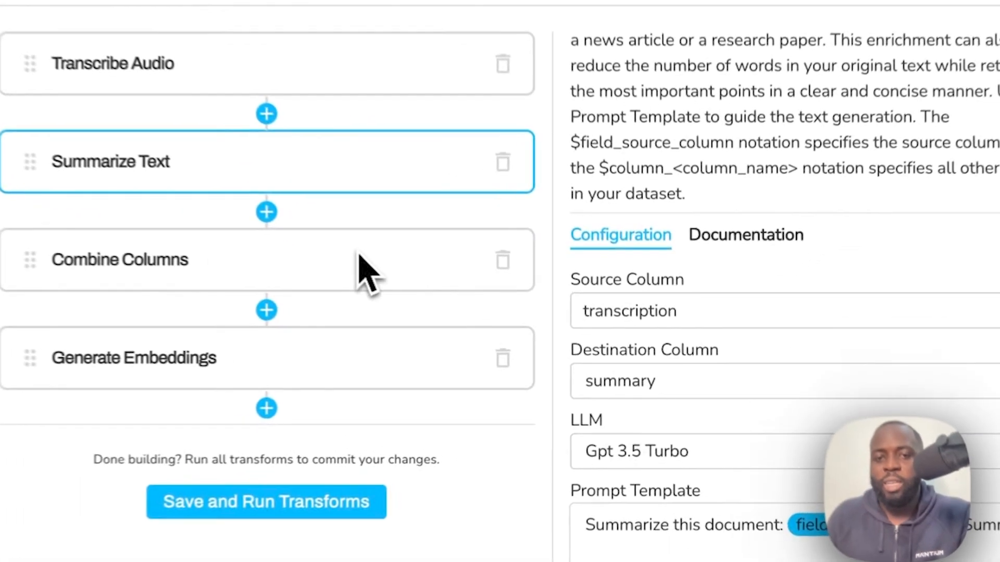
left_click(479, 318)
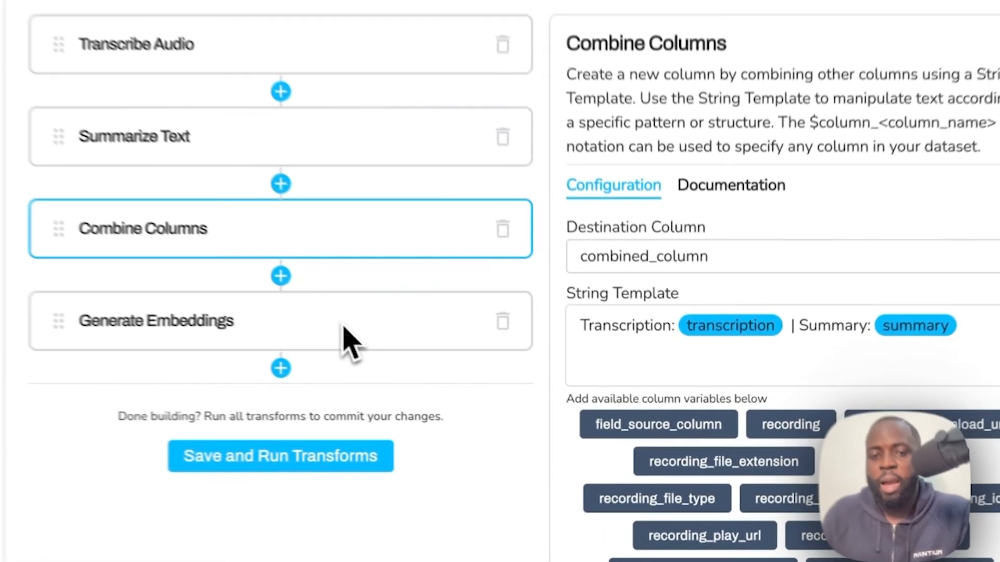
left_click(464, 386)
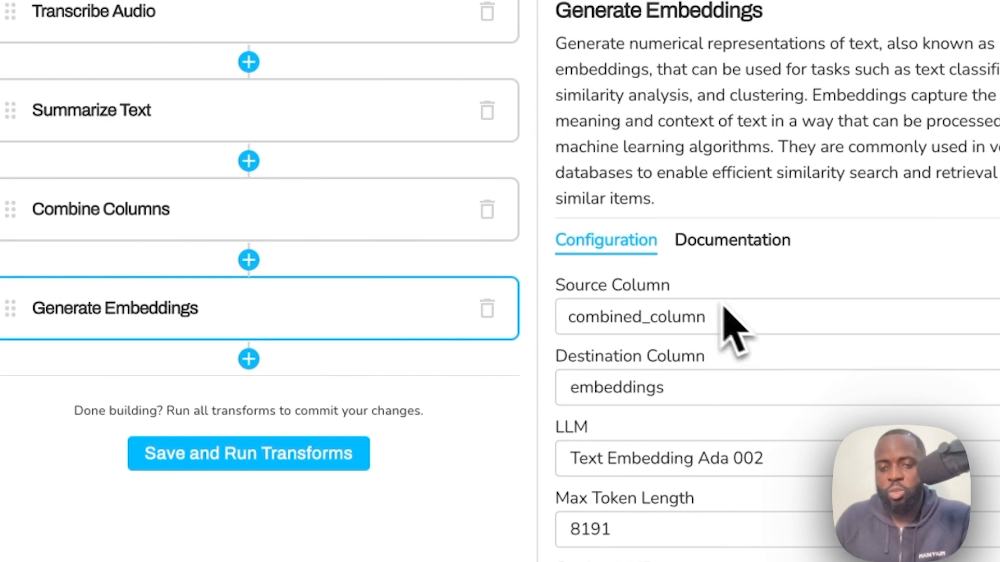
left_click(390, 230)
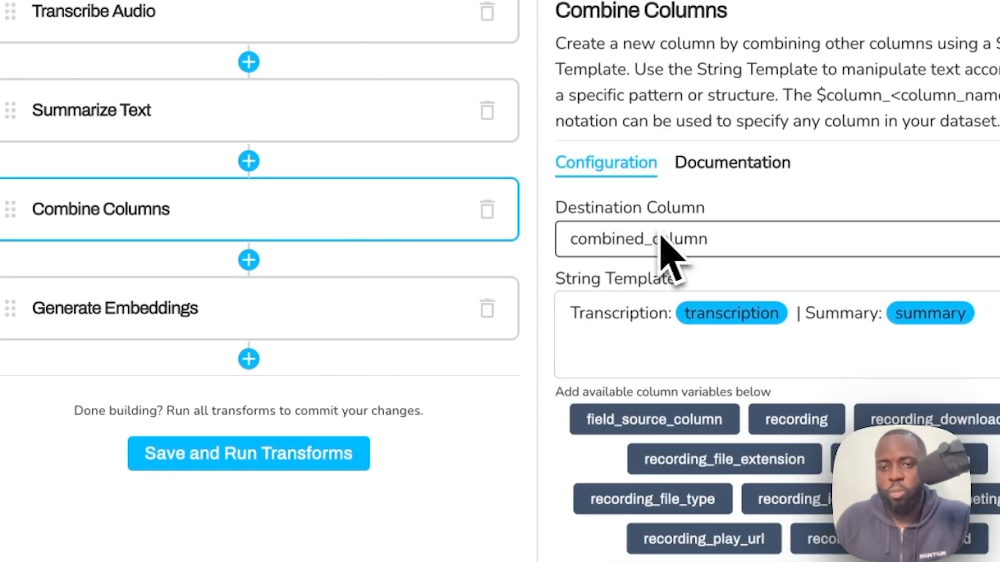
left_click(425, 309)
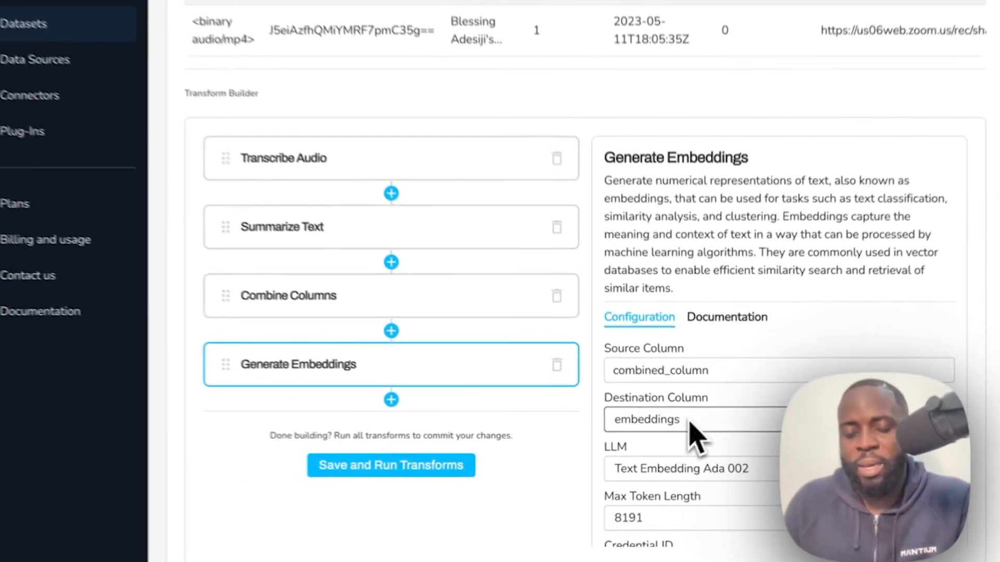
Save and run all transforms on the dataset
scroll(631, 412, "down", 1)
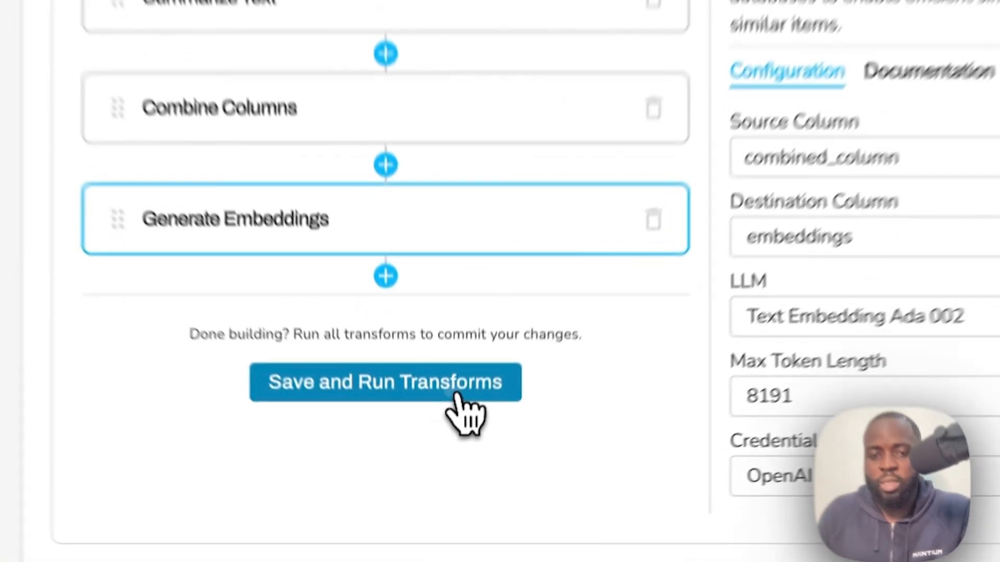
left_click(457, 471)
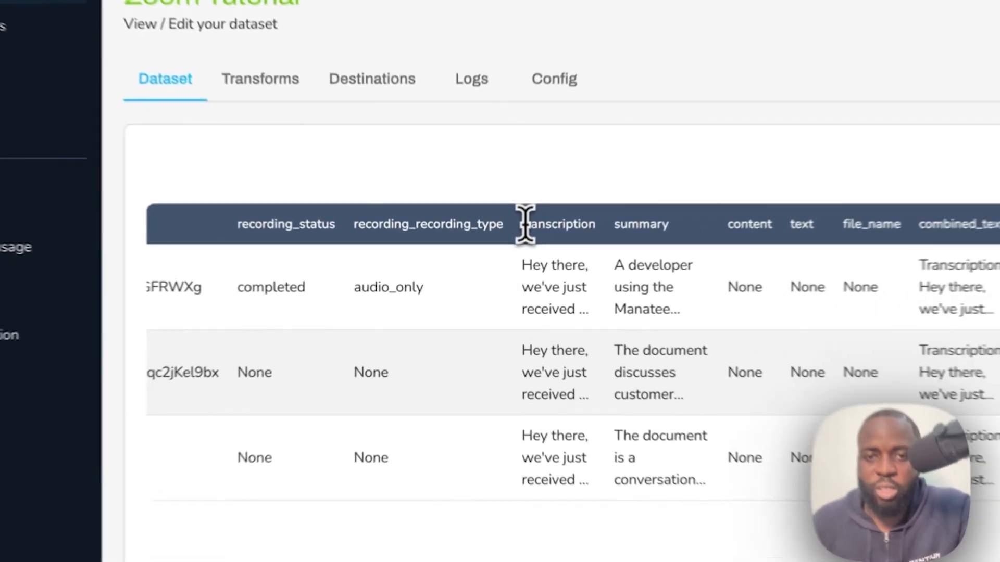
Read the full text of the first row's transcription and summary cells, closing each one when done
left_click_drag(505, 239, 553, 239)
left_click(544, 286)
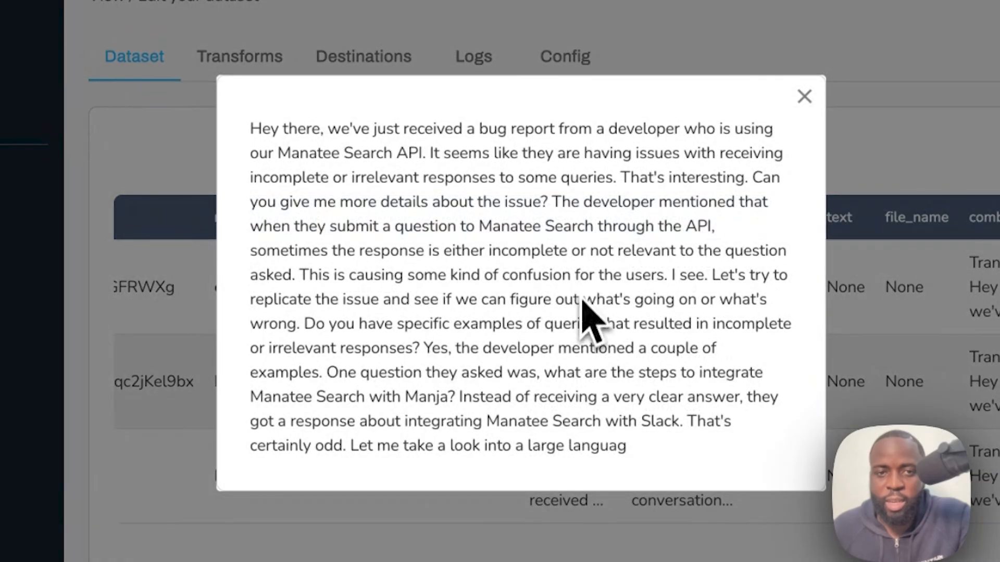
left_click_drag(250, 126, 685, 478)
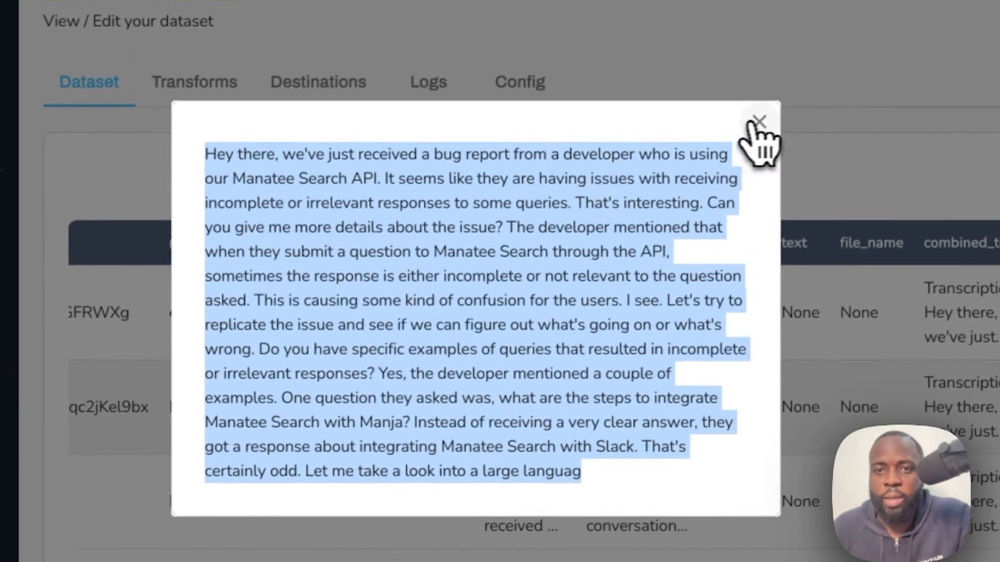
left_click(785, 107)
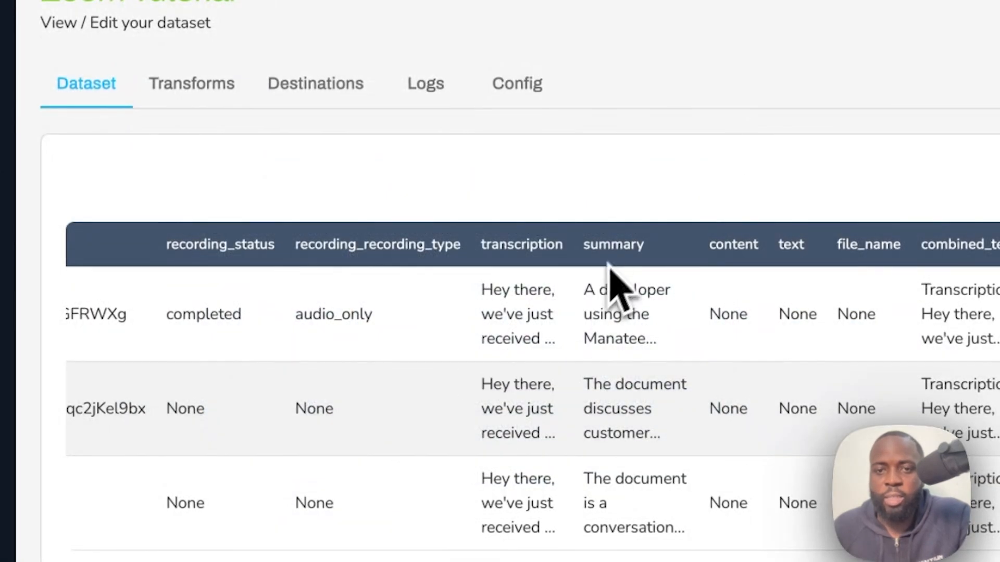
left_click(627, 333)
left_click_drag(386, 401, 203, 237)
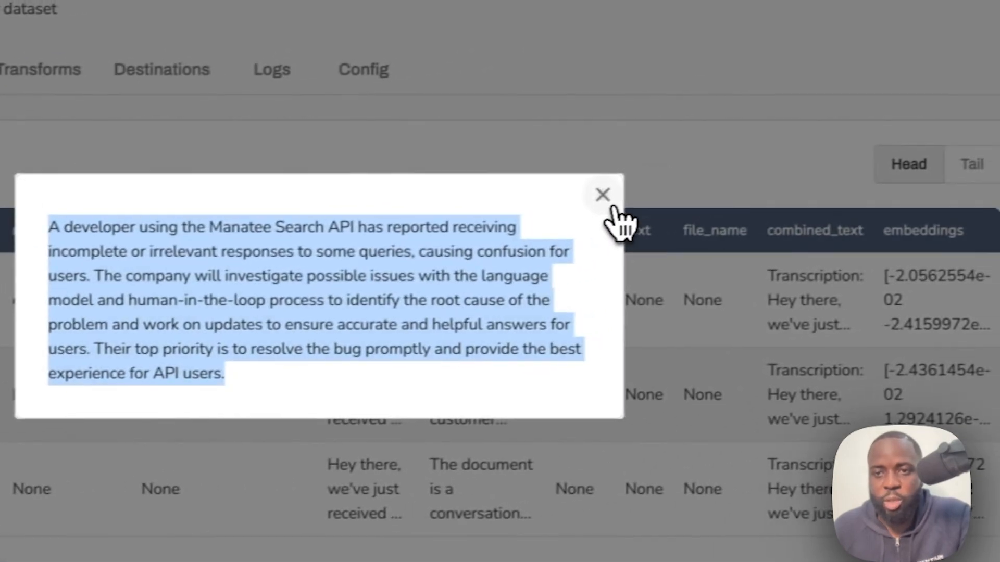
left_click(841, 170)
Read the full contents of the first row's combined_text and embeddings cells, closing each one when done
left_click(830, 333)
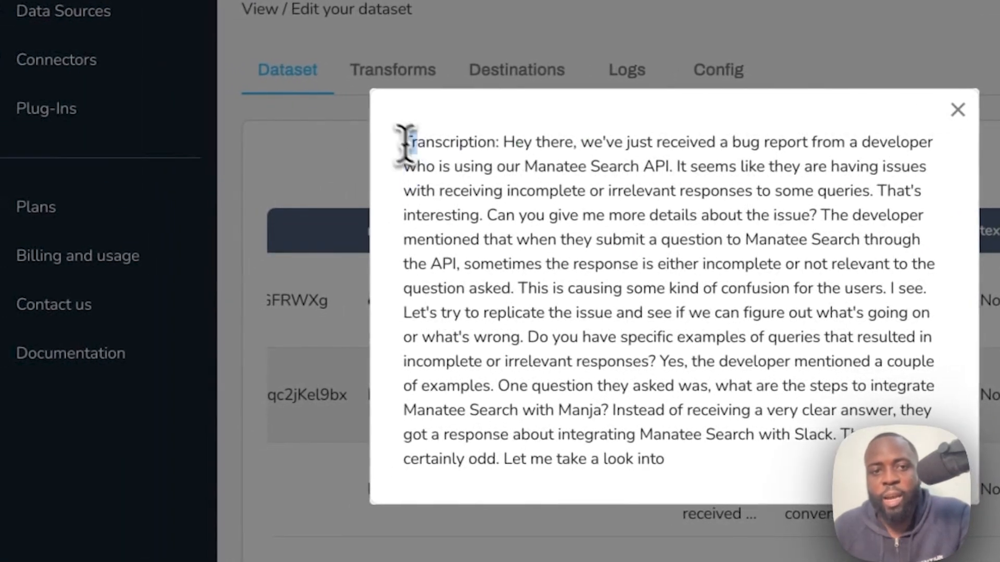
left_click_drag(3, 162, 244, 422)
left_click_drag(643, 395, 710, 480)
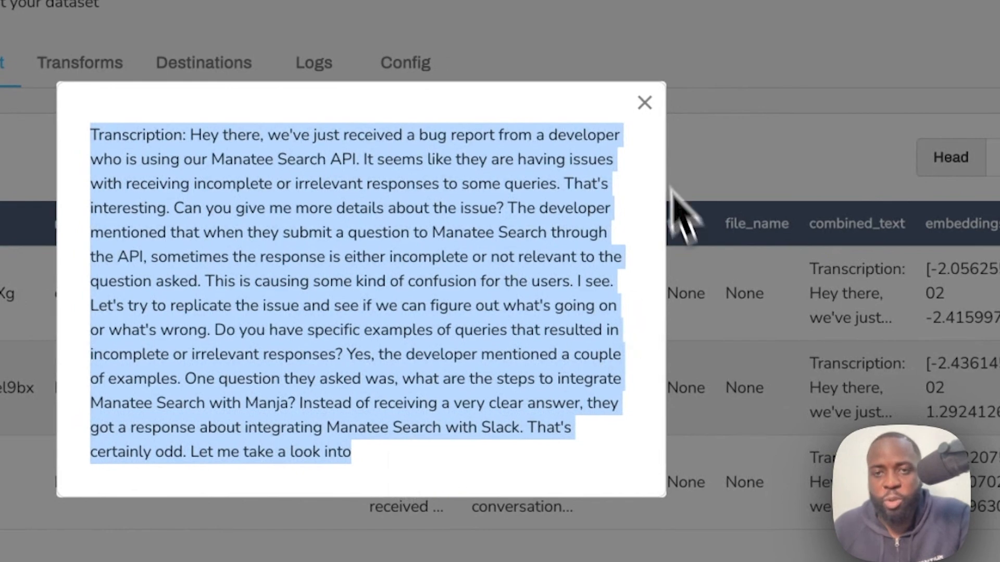
left_click(644, 102)
left_click(991, 300)
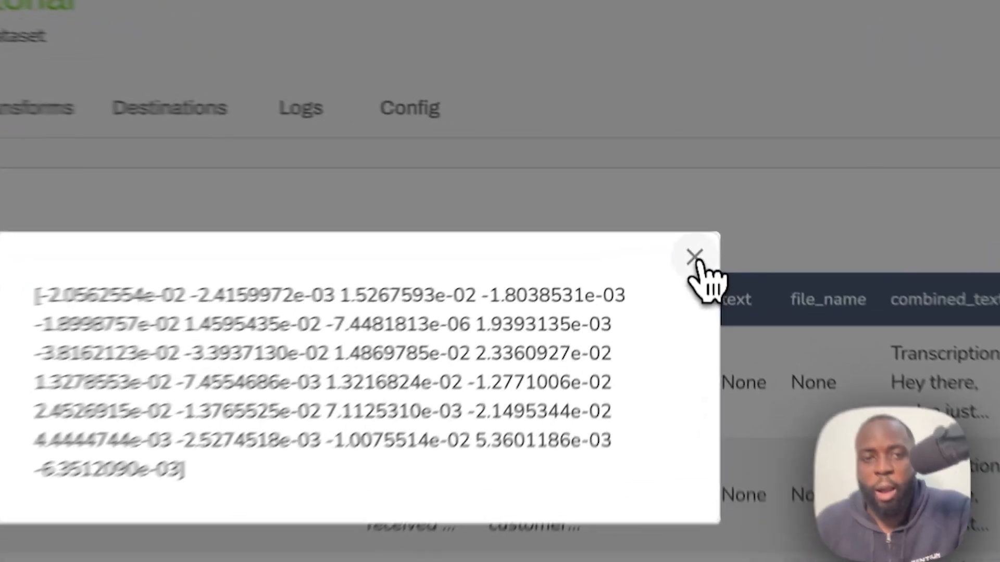
left_click(694, 218)
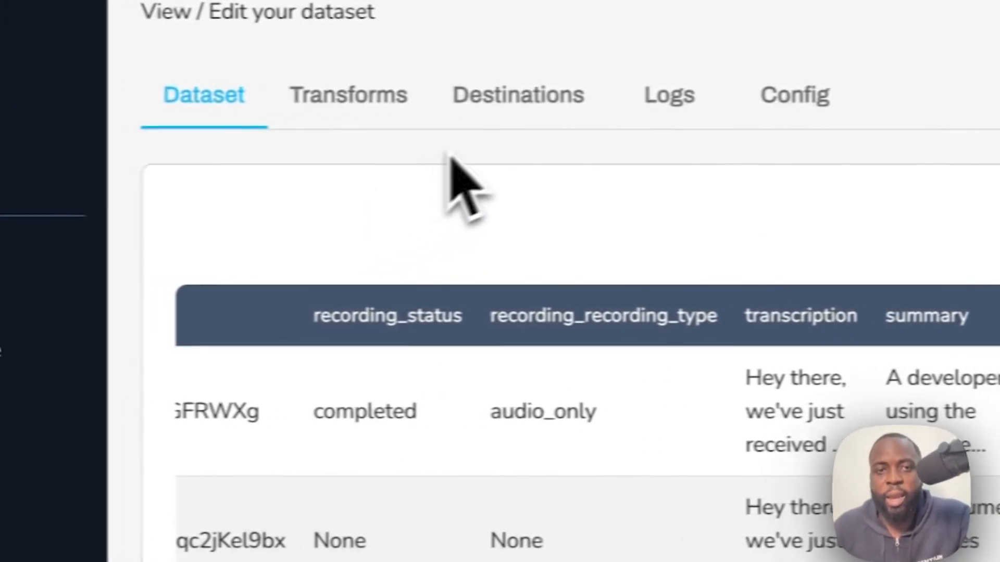
Start a new Pinecone destination for the dataset and name it Pinecone
left_click(546, 104)
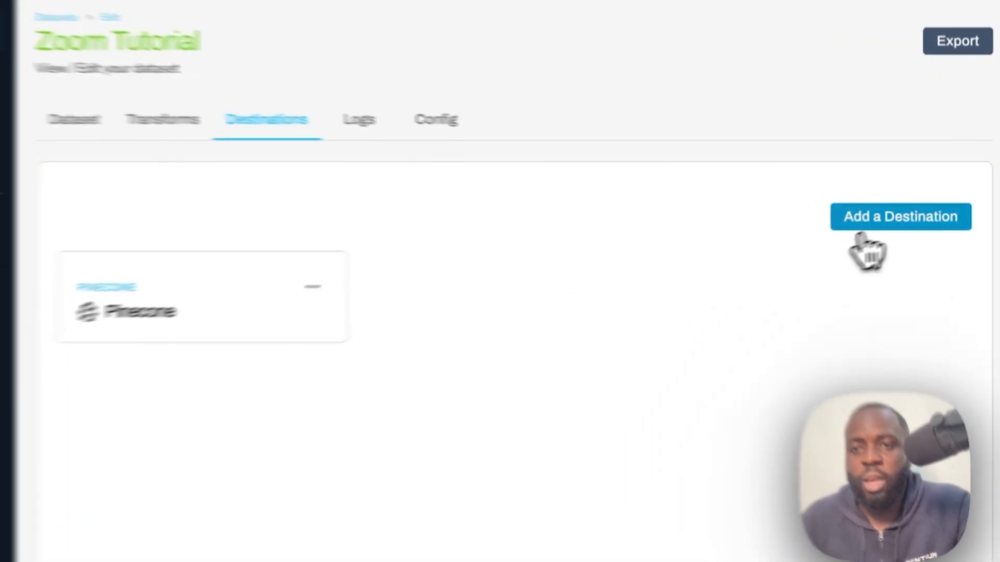
left_click(885, 211)
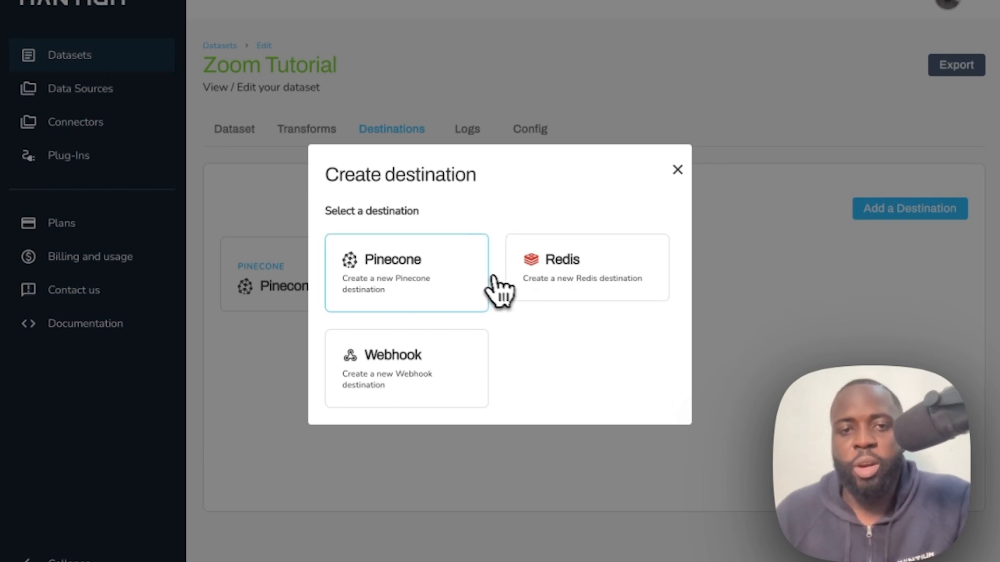
left_click(434, 288)
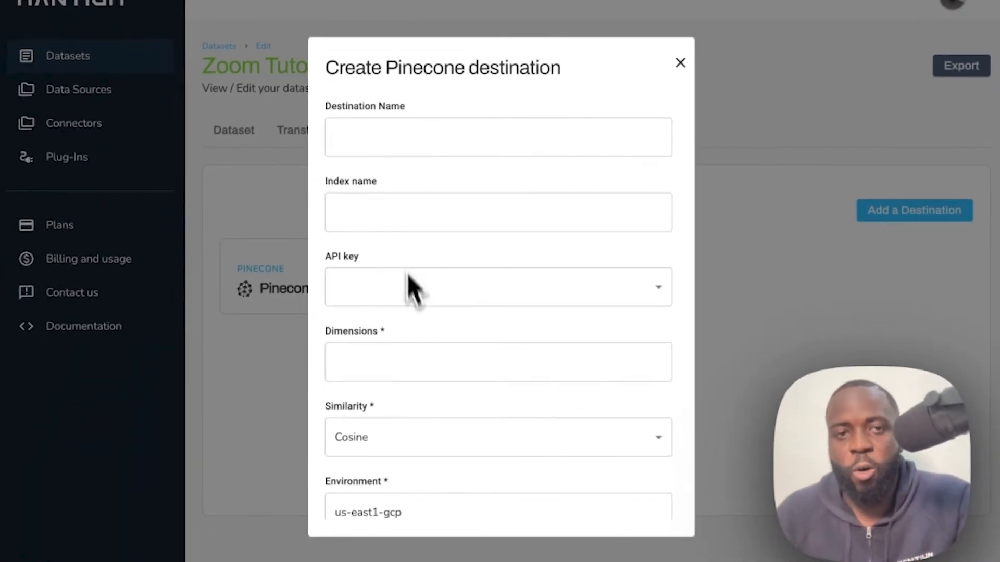
left_click(463, 313)
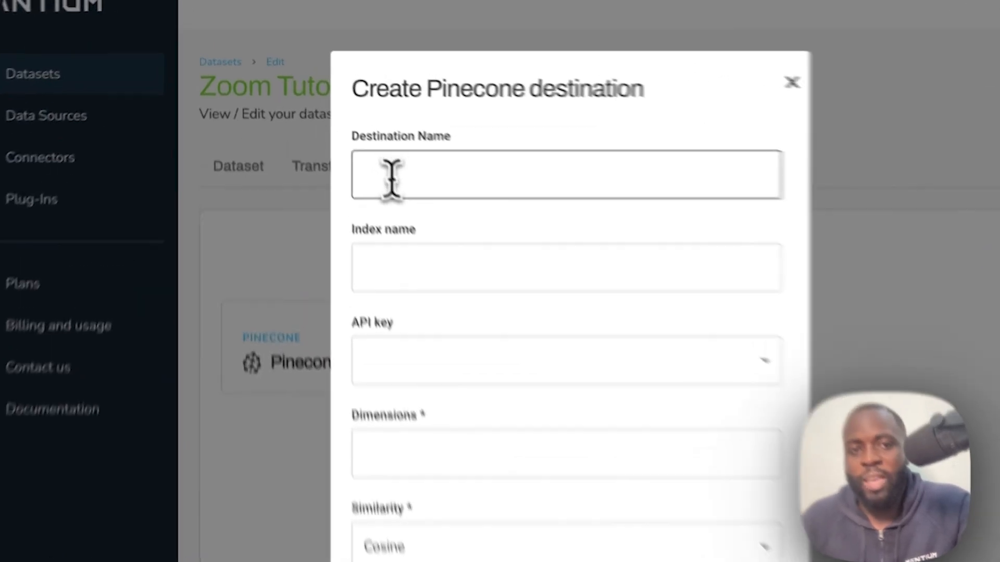
left_click(357, 137)
left_click(508, 289)
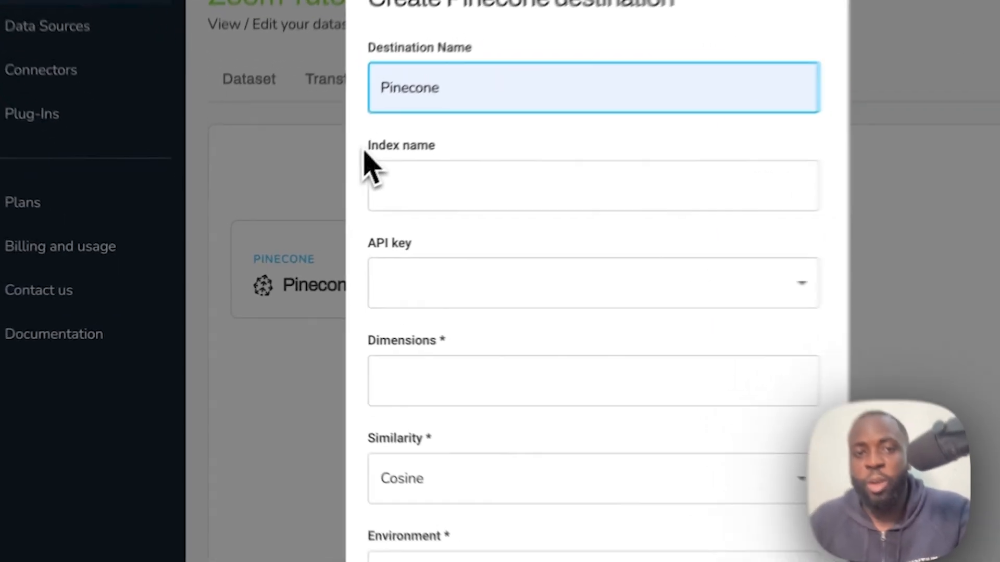
Set the Pinecone destination's index name to manatee-text and choose the saved Pinecone credential as its API key
left_click_drag(364, 152, 433, 152)
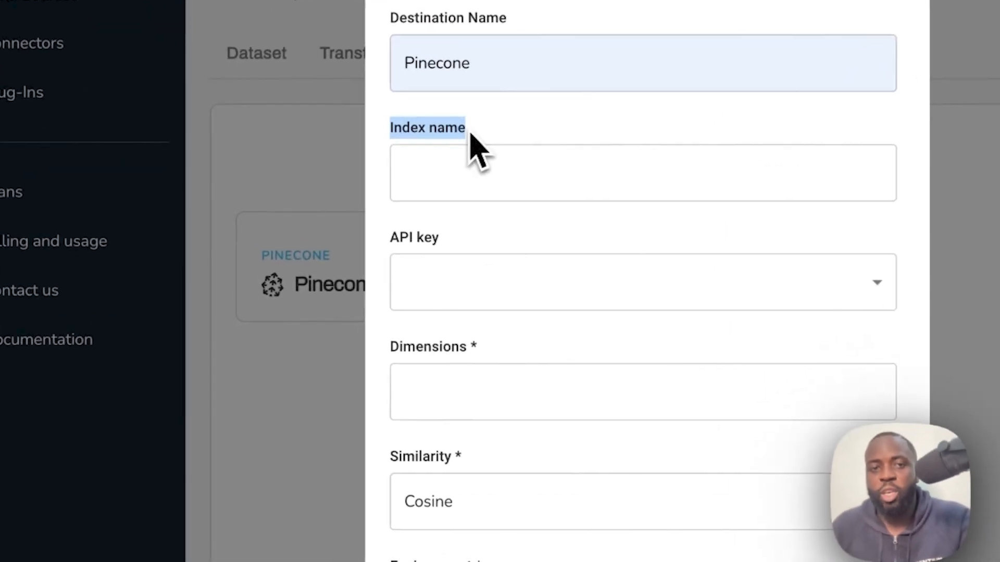
left_click(464, 174)
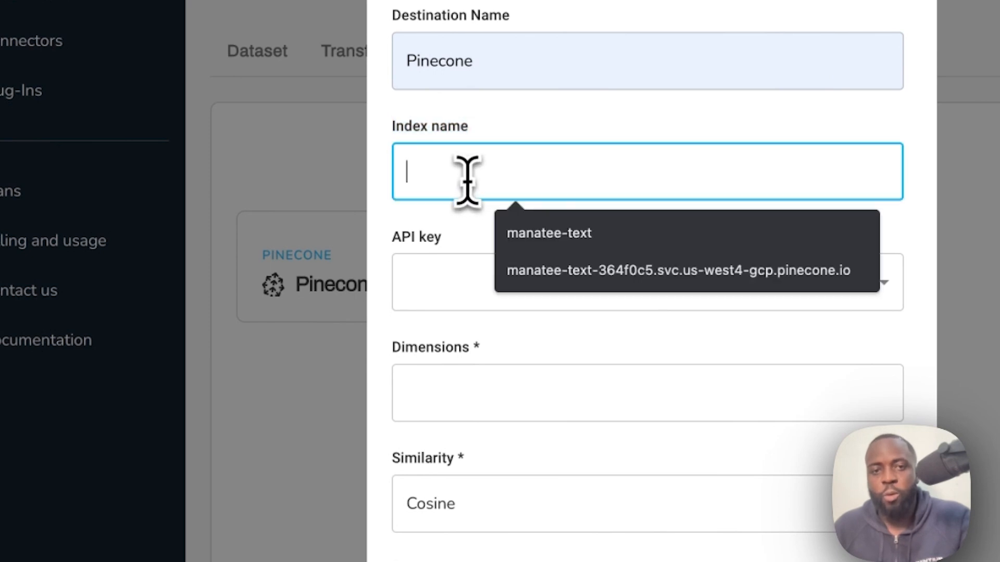
left_click(555, 231)
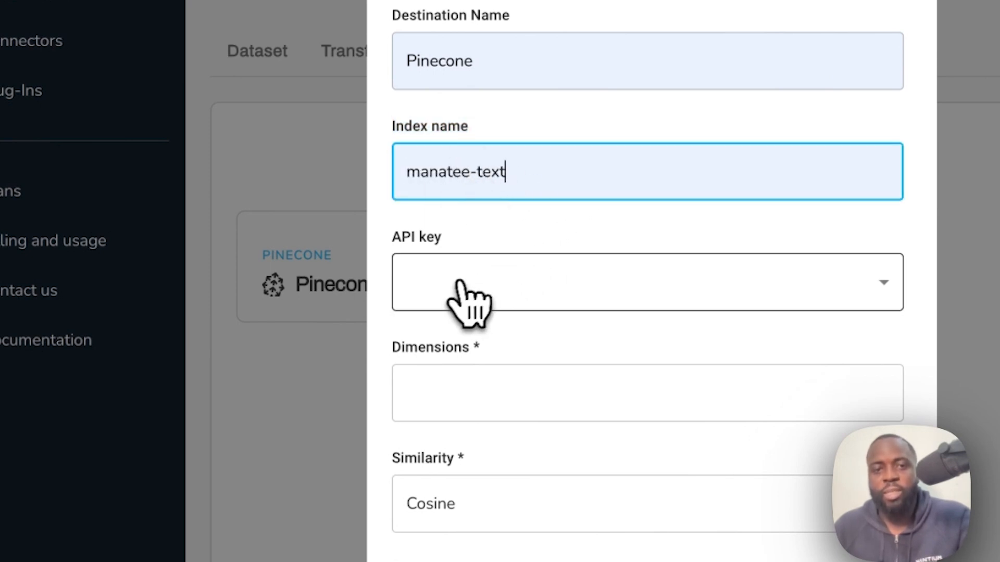
left_click(461, 298)
left_click(480, 353)
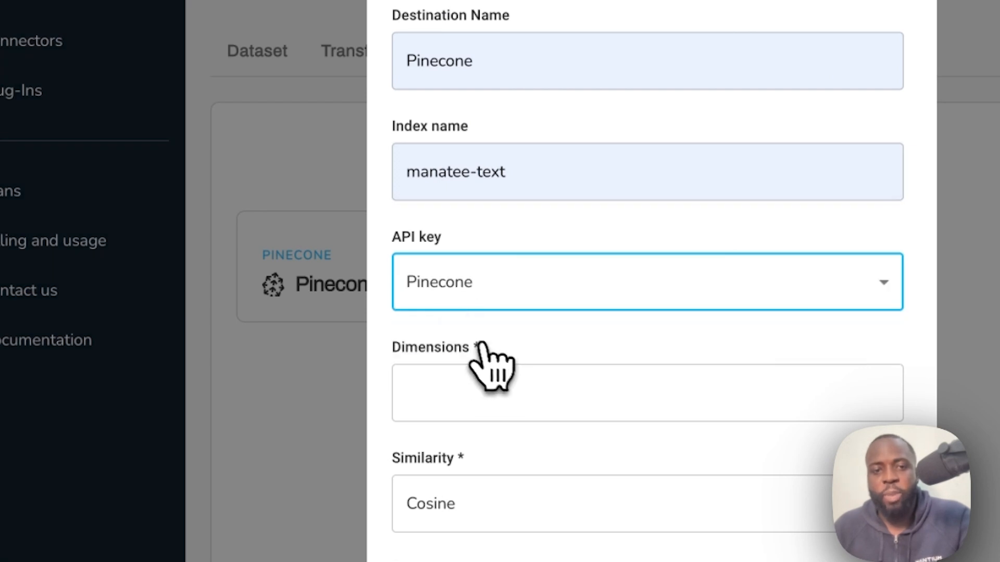
Set the Pinecone destination's dimensions to 1536
left_click(458, 392)
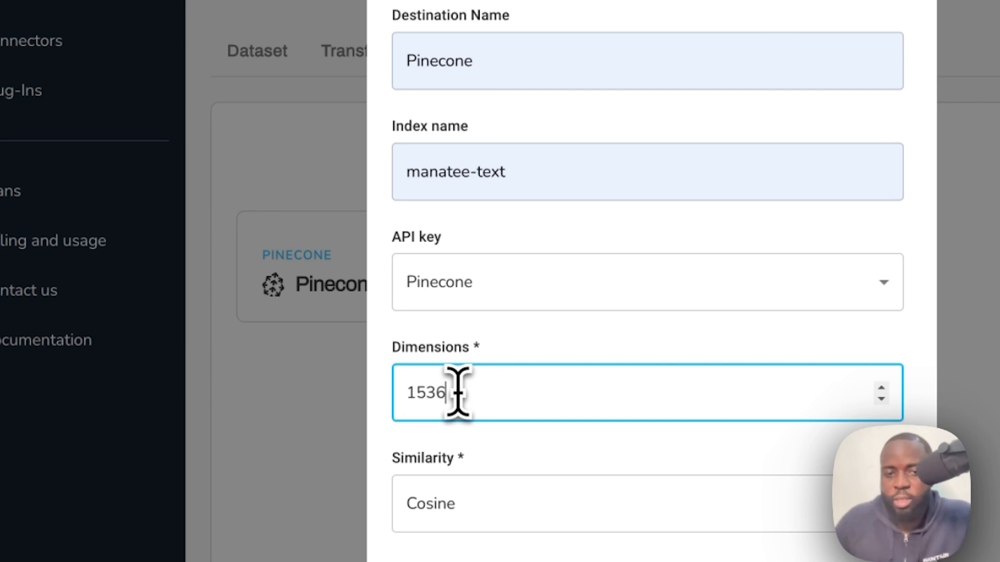
type("1536")
left_click(570, 357)
Replace the Pinecone destination's environment with us-west4-gcp
scroll(552, 343, "down", 2)
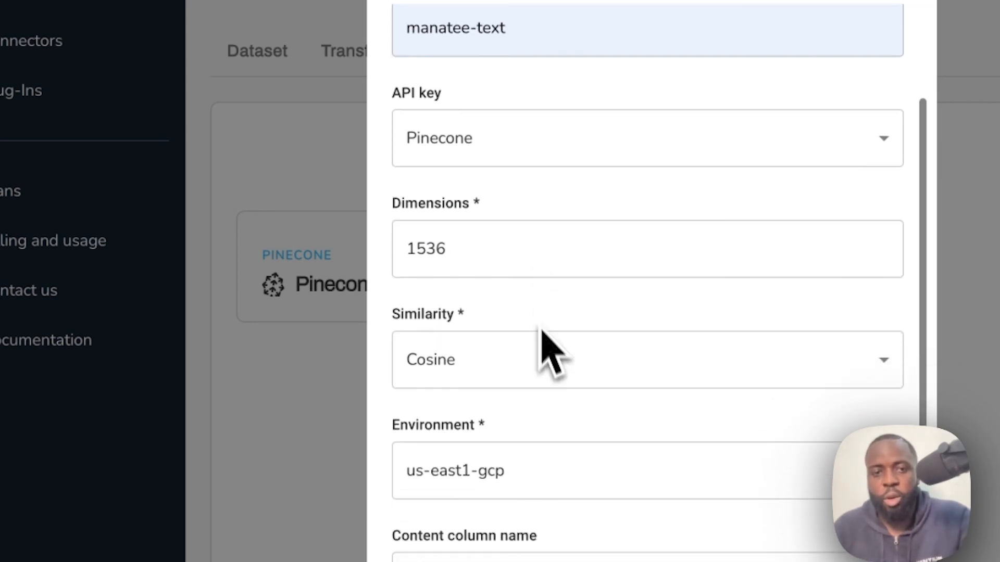
scroll(520, 323, "down", 2)
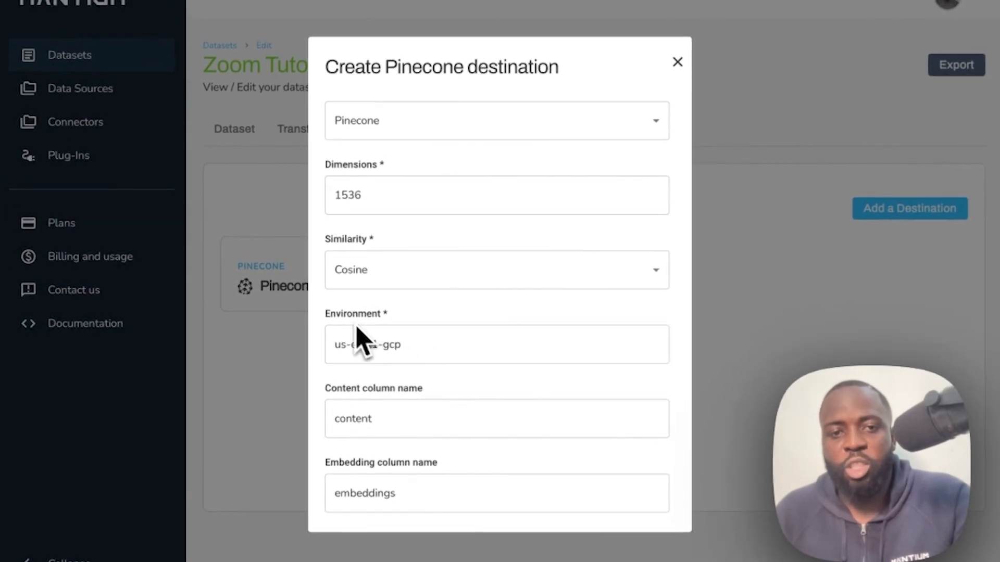
left_click(359, 333)
type("us-east1-gcp")
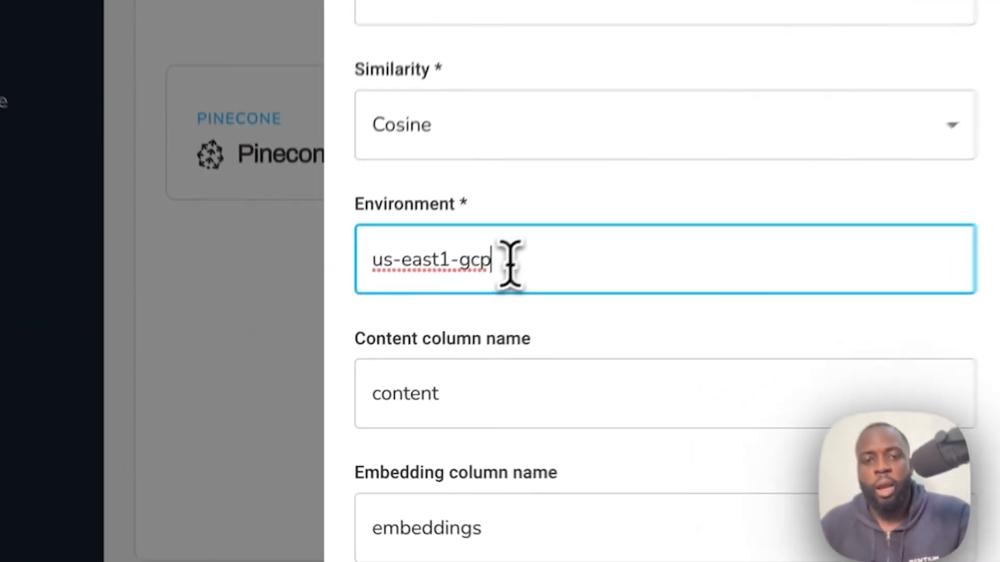
left_click_drag(411, 347, 334, 345)
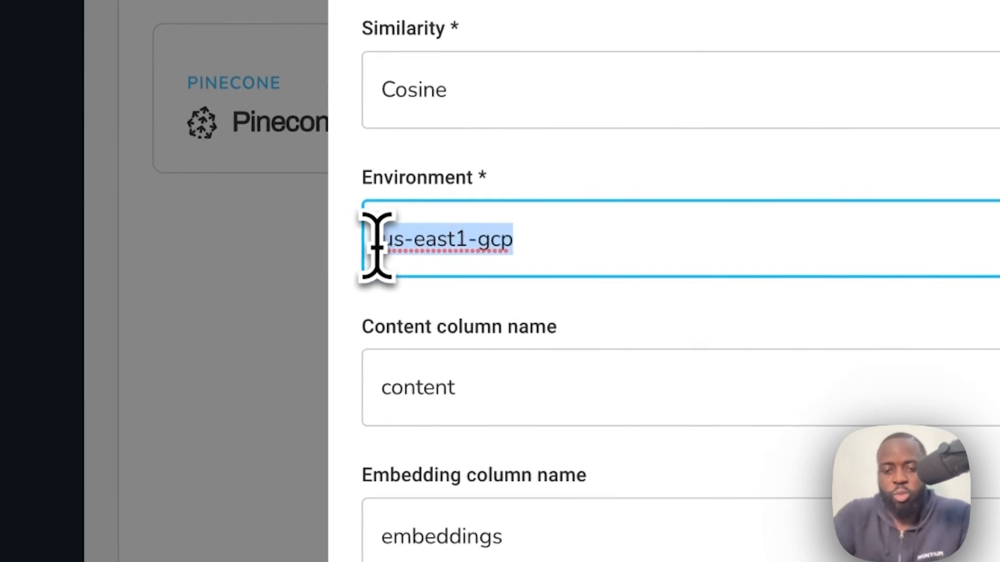
key("BackSpace")
type("us")
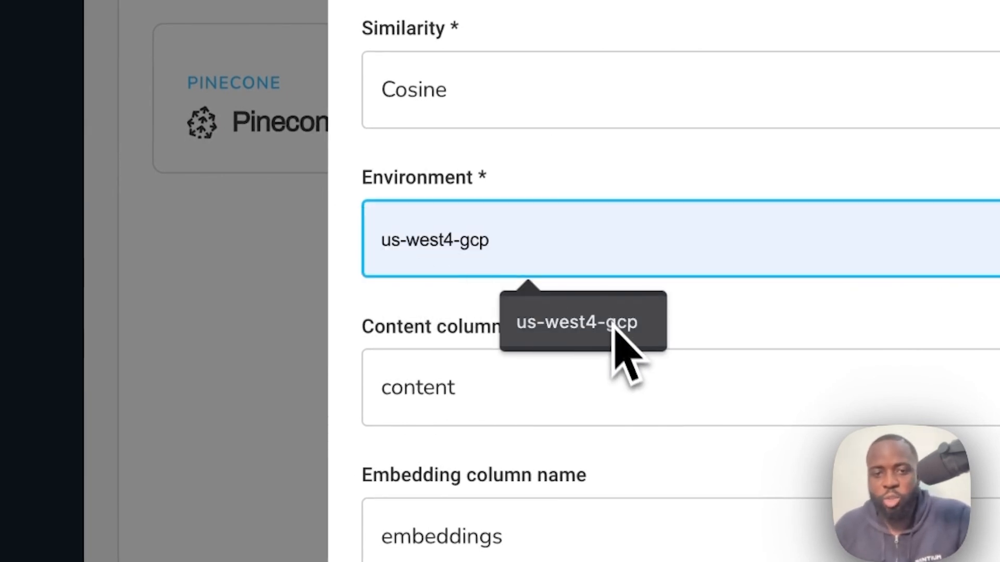
left_click(614, 344)
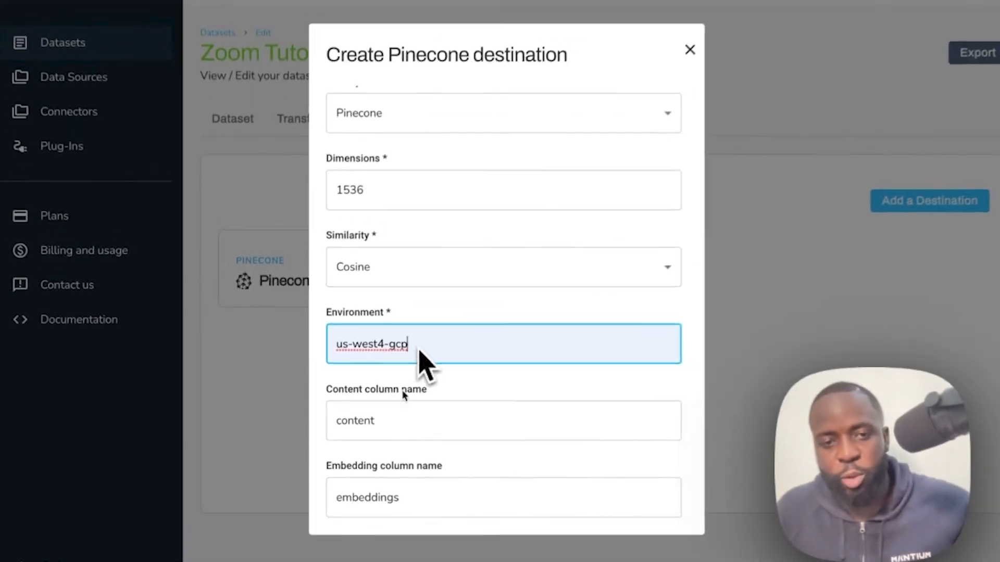
Set the content column name to combined_text, then close the Pinecone destination form without saving
scroll(412, 424, "down", 1)
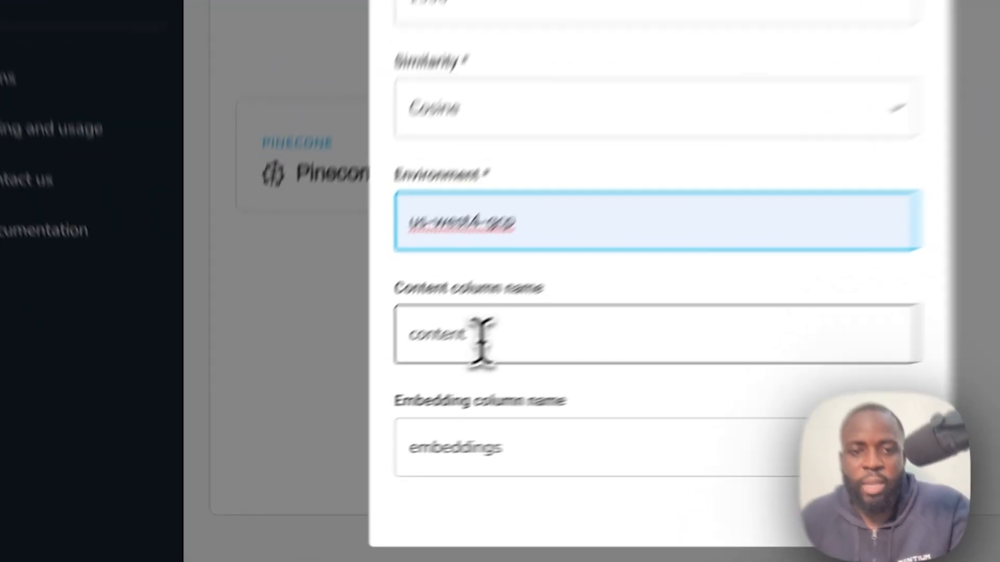
double_click(382, 401)
type("combin")
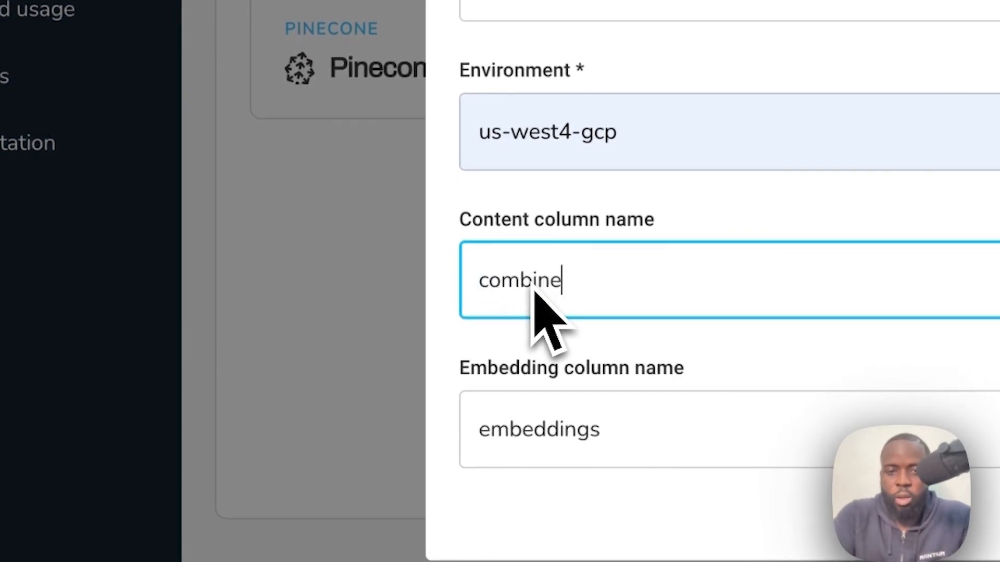
type("ed_tex")
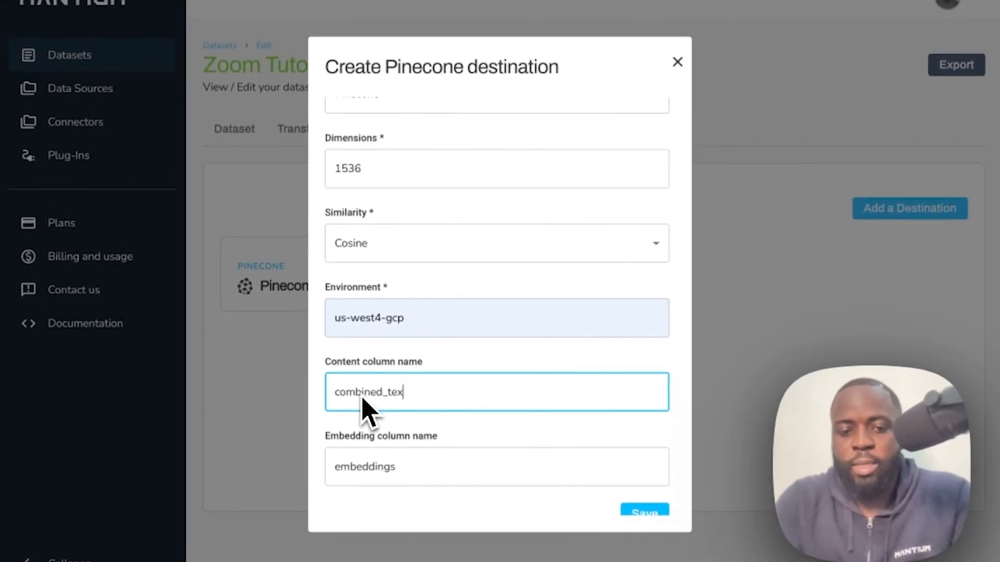
type("t")
scroll(396, 395, "down", 1)
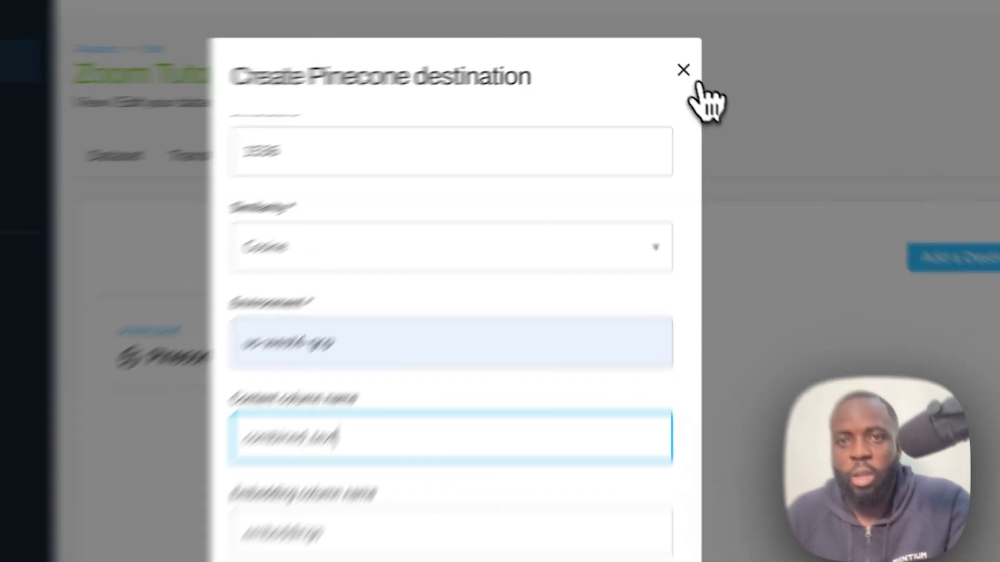
left_click(676, 62)
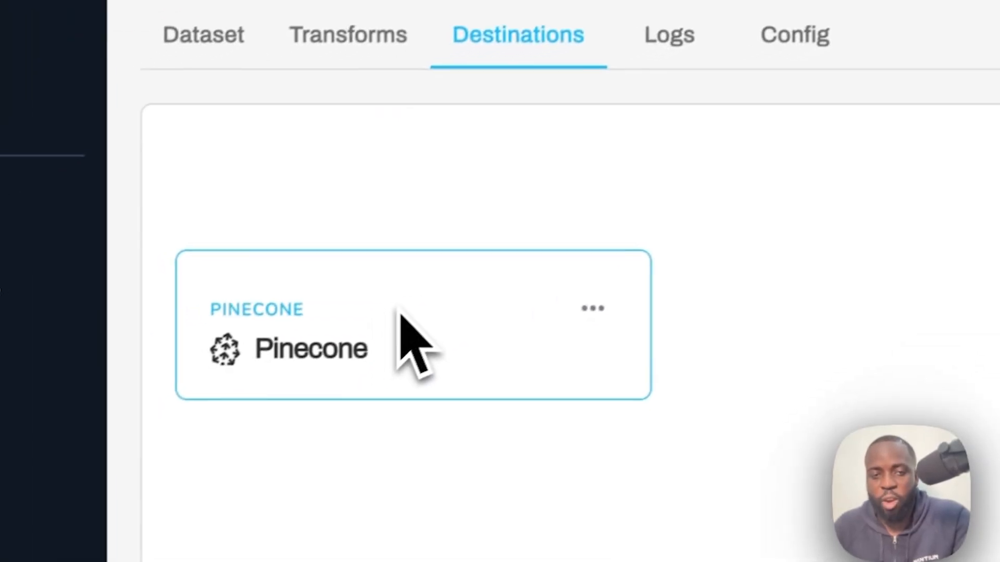